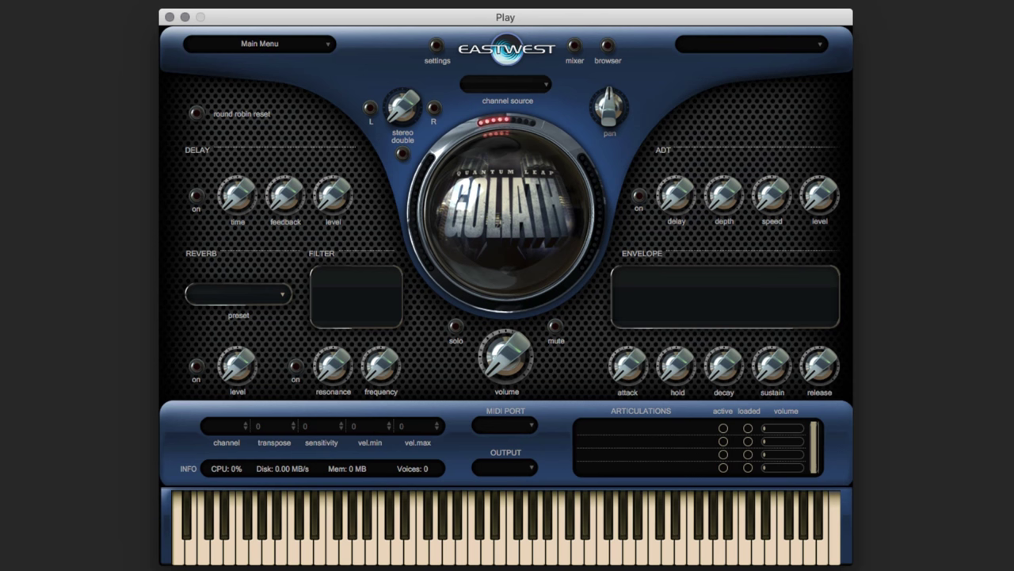
- Load the 1st Violins Sus 13 RR KSFP Ni patch from the 02 Long Powerful System folder
click(607, 45)
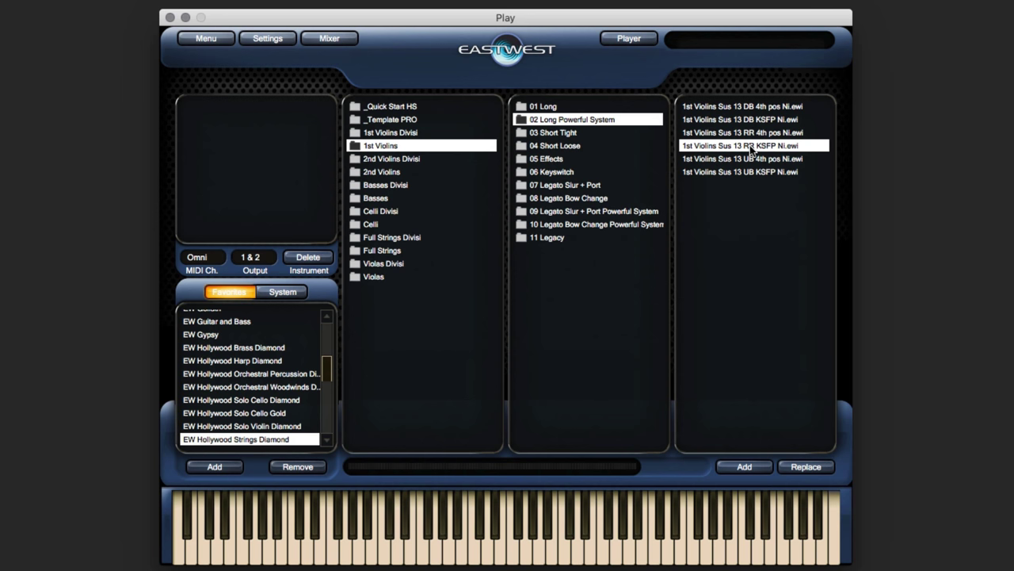
double_click(709, 146)
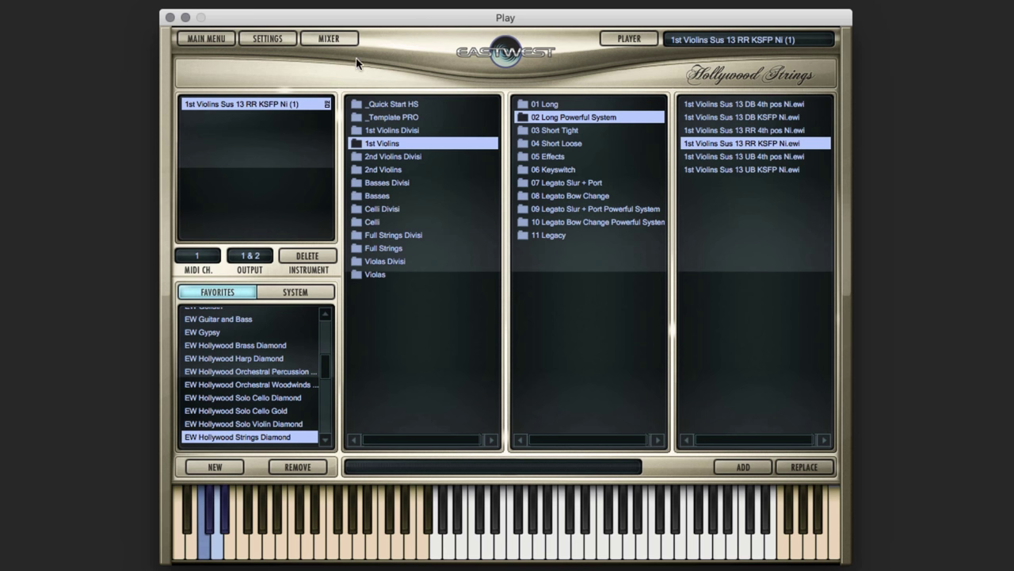
- Show Settings' Streaming page with Maximum Voices 512 and disk cache levels 3 and 0
click(268, 40)
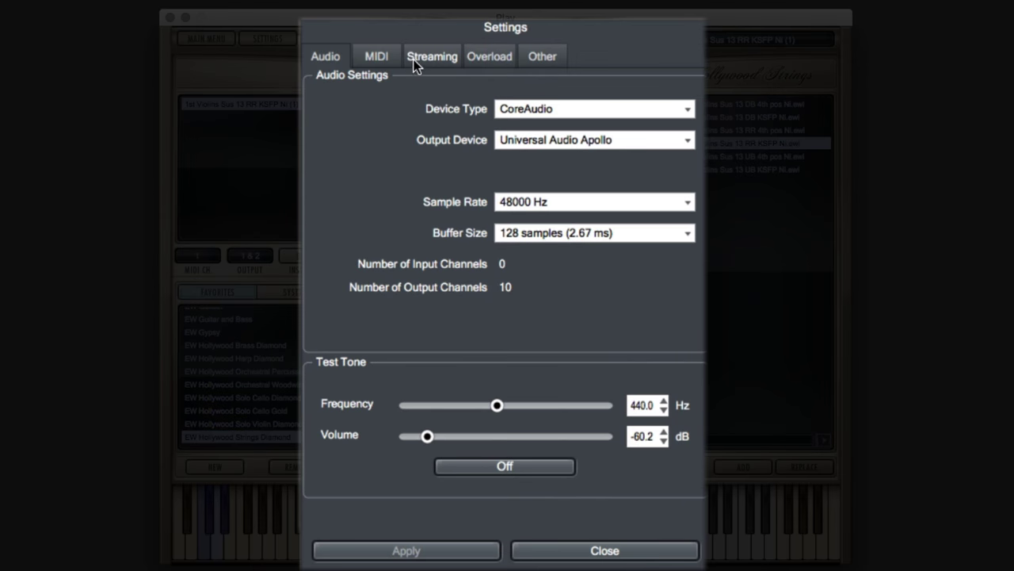
click(415, 62)
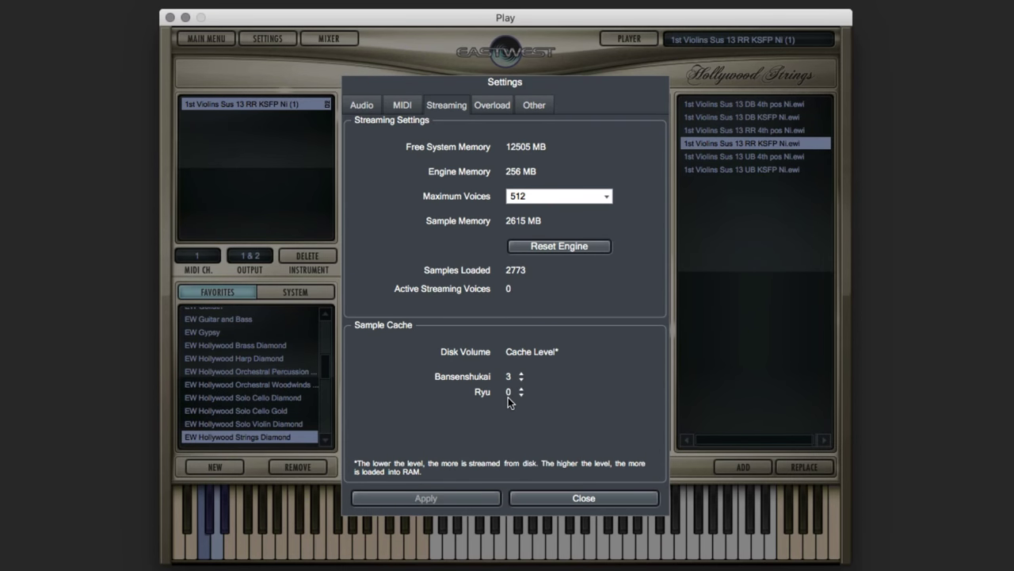
- Close Settings, view channel 1's FX rack in the Mixer, then return to the Player page
click(600, 500)
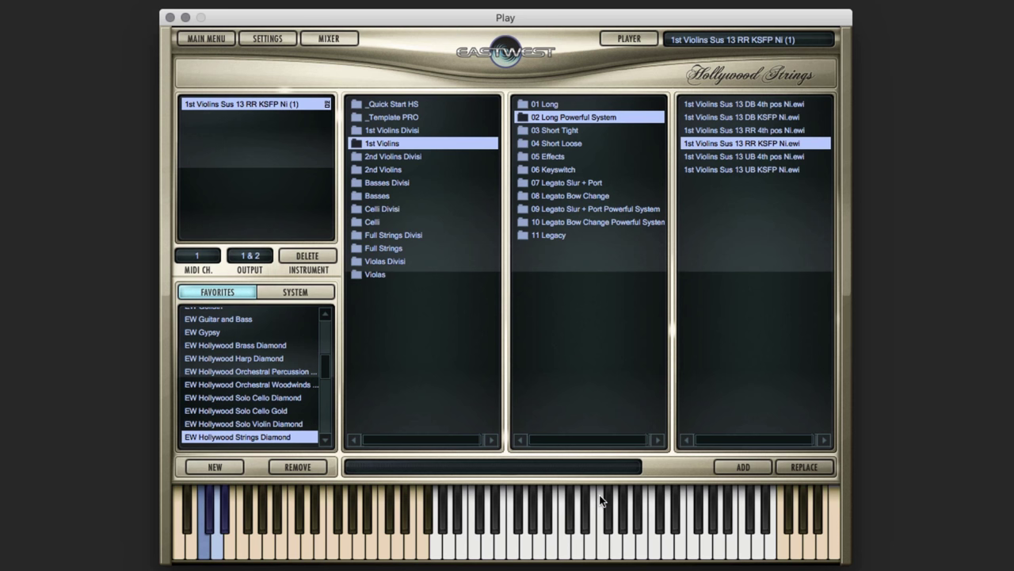
click(619, 41)
click(322, 38)
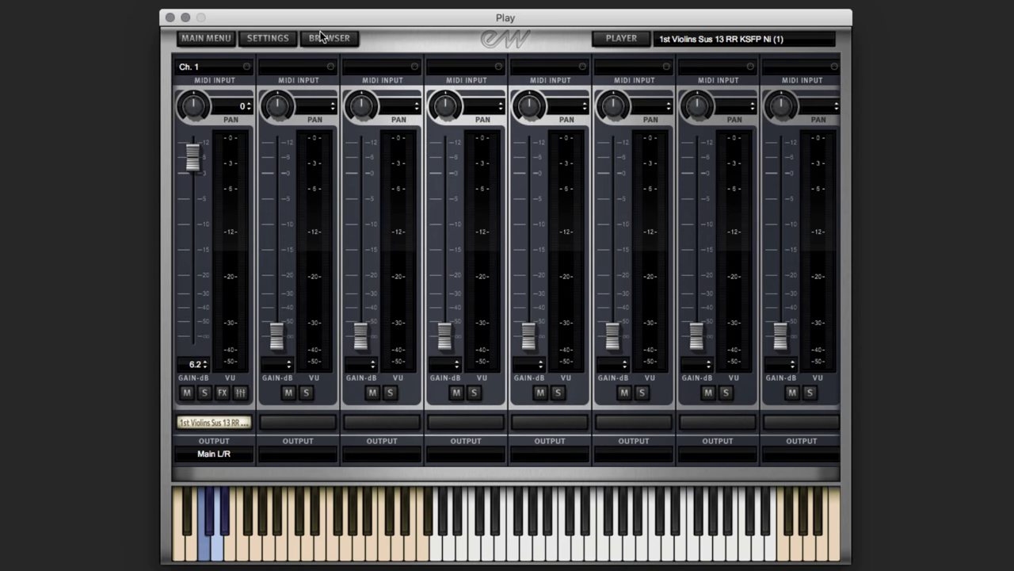
click(223, 396)
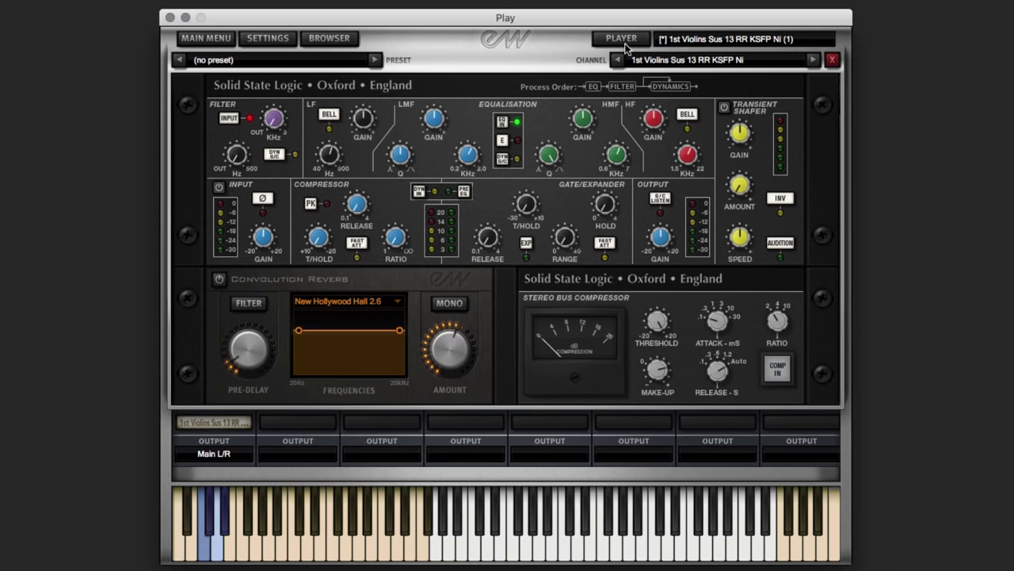
click(624, 46)
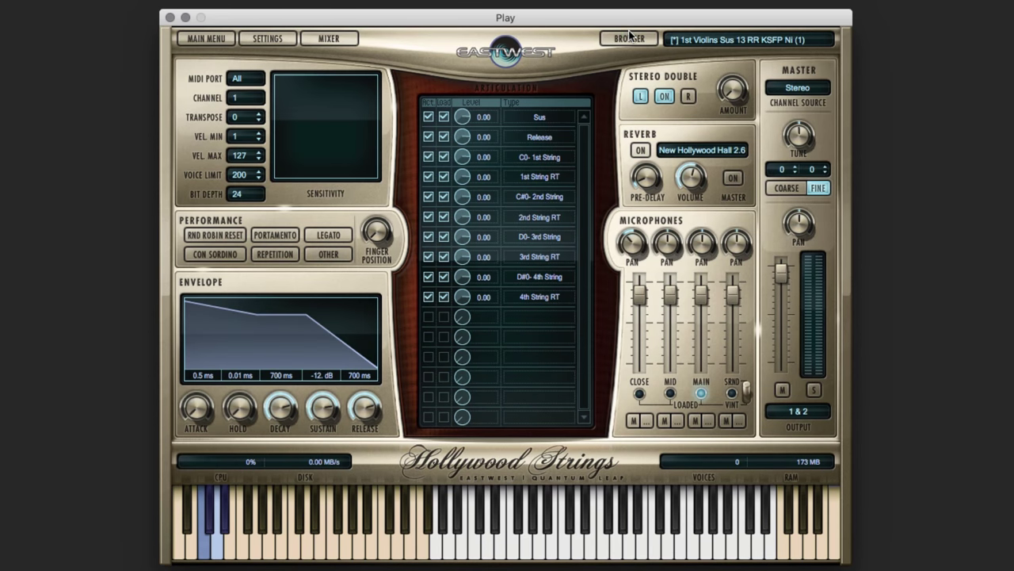
- Replace the violins with EW Goliath's 60's Vintage Kit from Acoustic Drumkits, discarding unsaved changes
click(628, 37)
scroll(231, 363, up, 2)
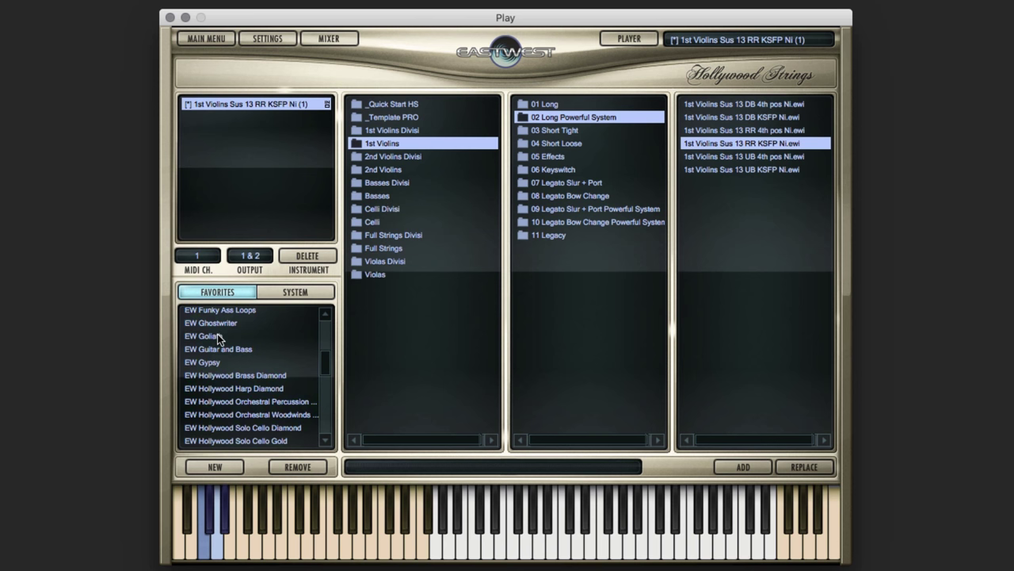
click(217, 335)
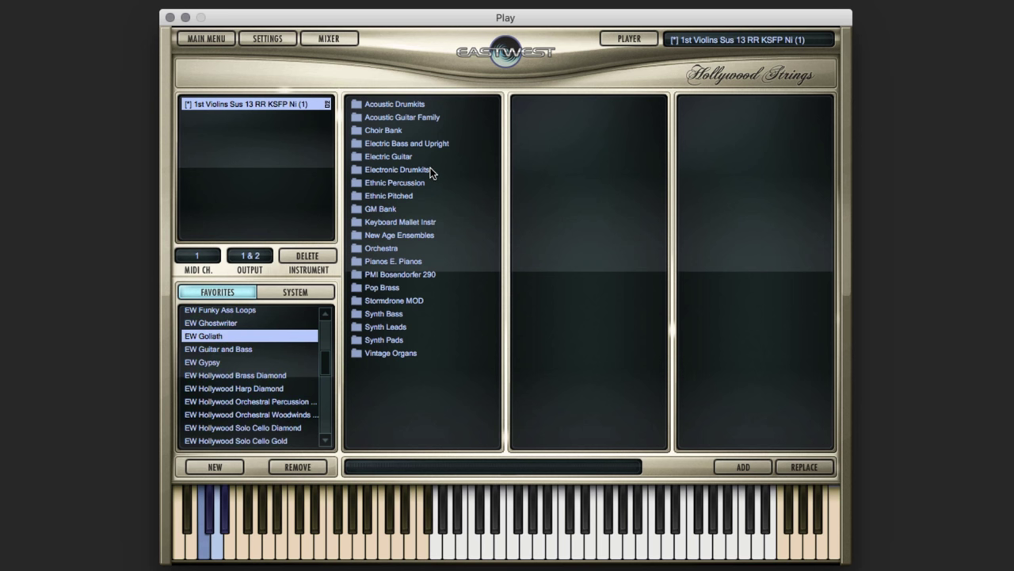
click(417, 104)
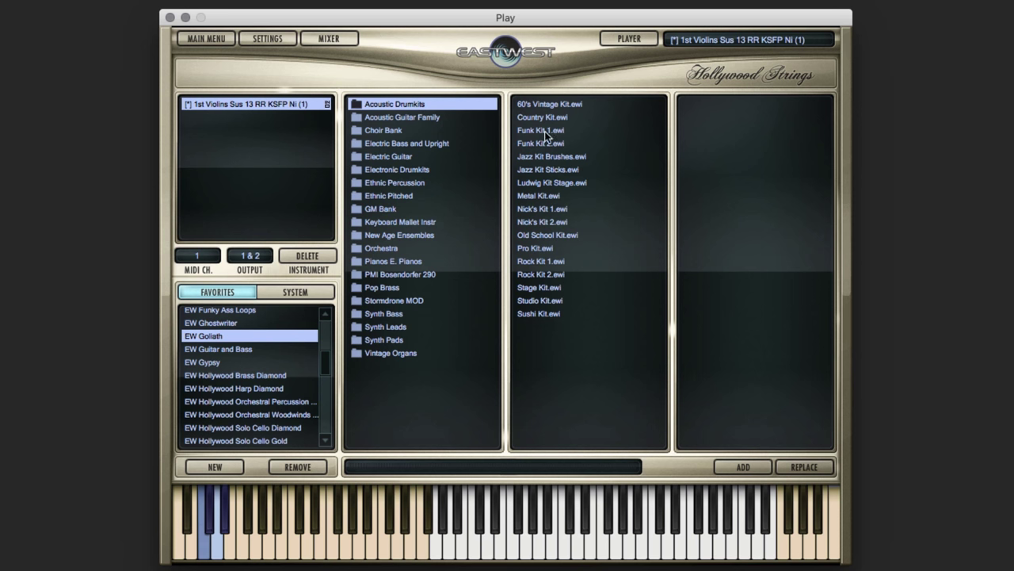
double_click(560, 105)
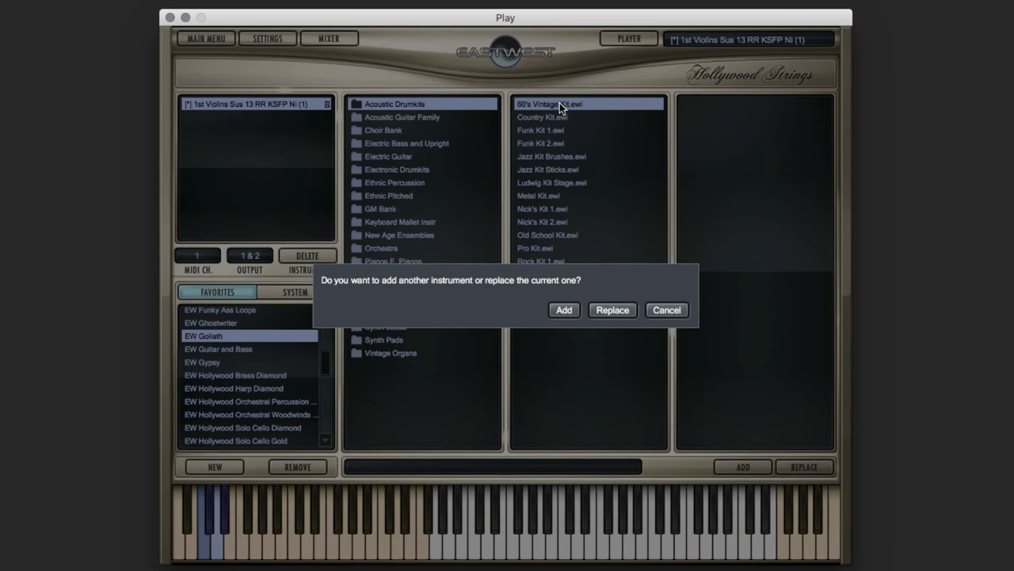
click(612, 308)
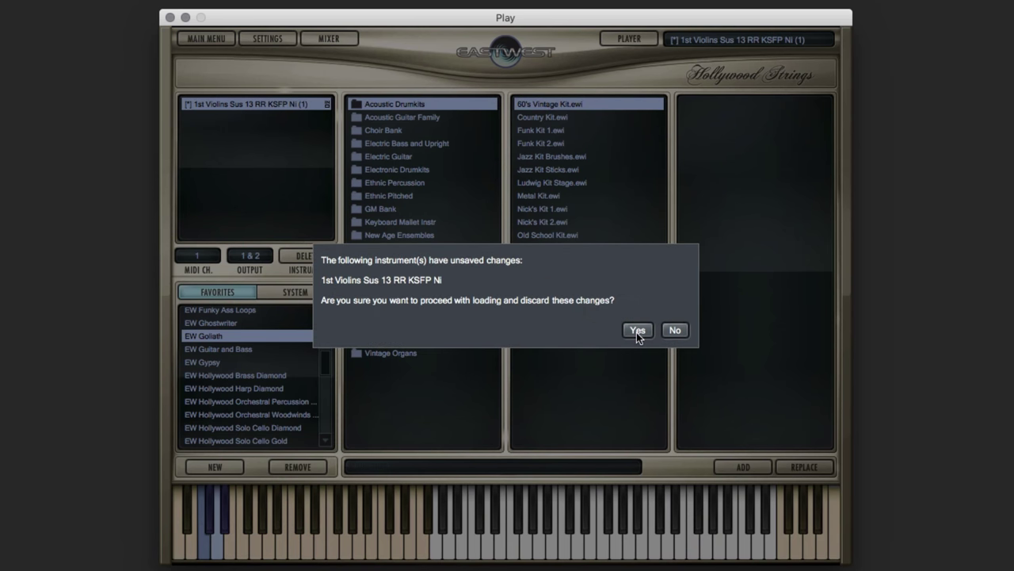
click(638, 330)
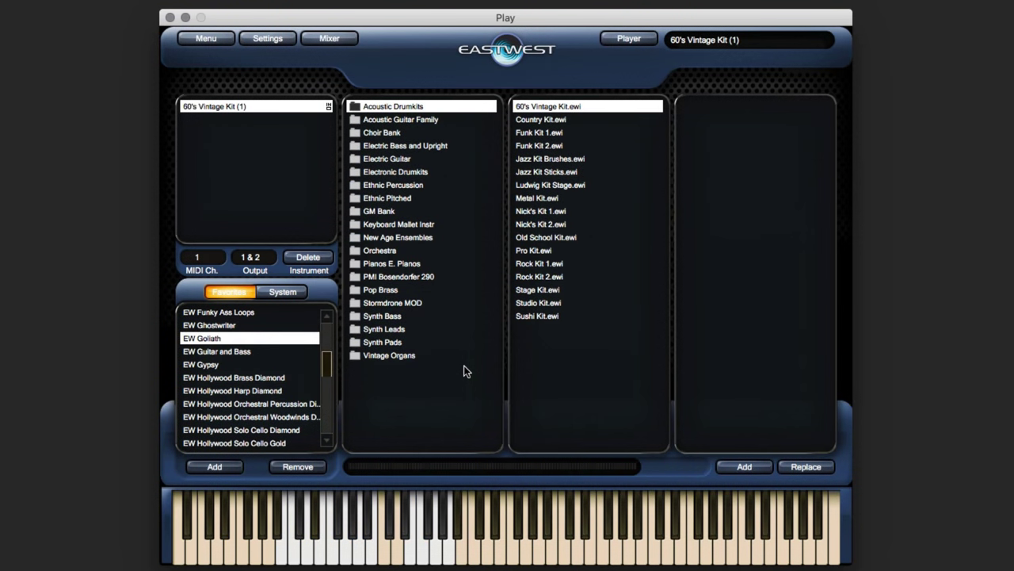
click(324, 43)
- Set the drum amp simulator to Soldano EV RE-20 with Drive raised slightly, then switch it off
click(232, 393)
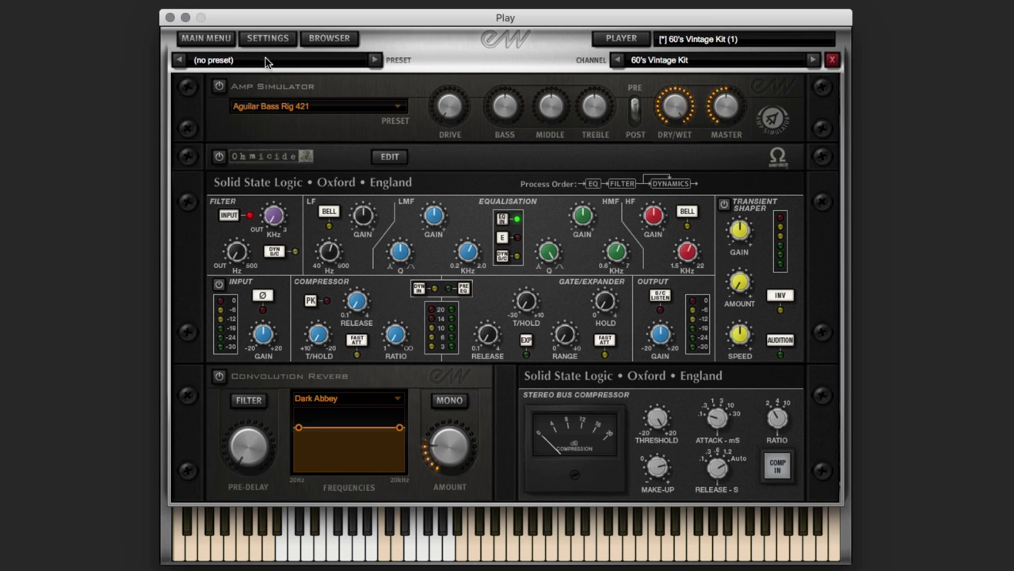
click(395, 109)
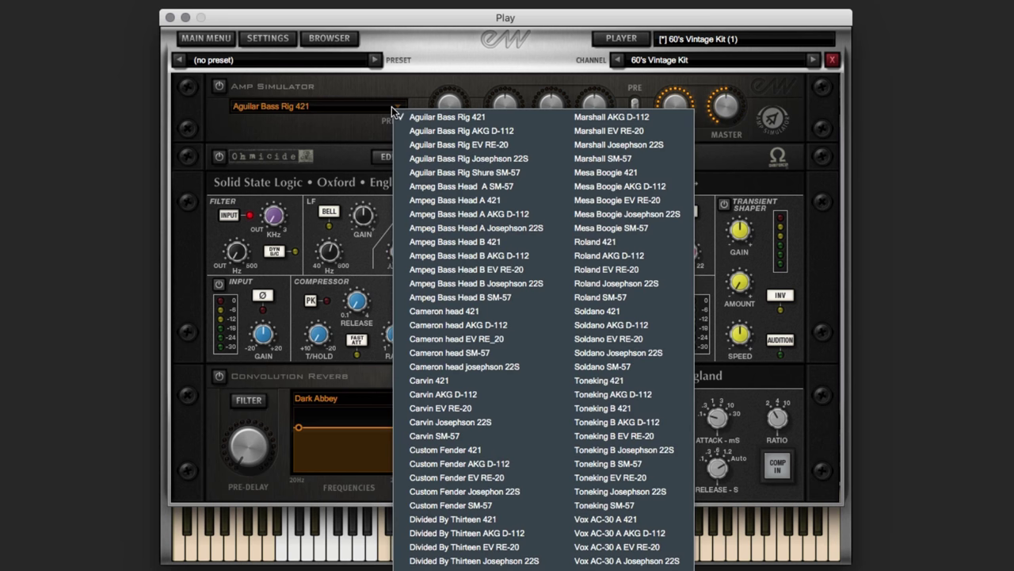
click(609, 338)
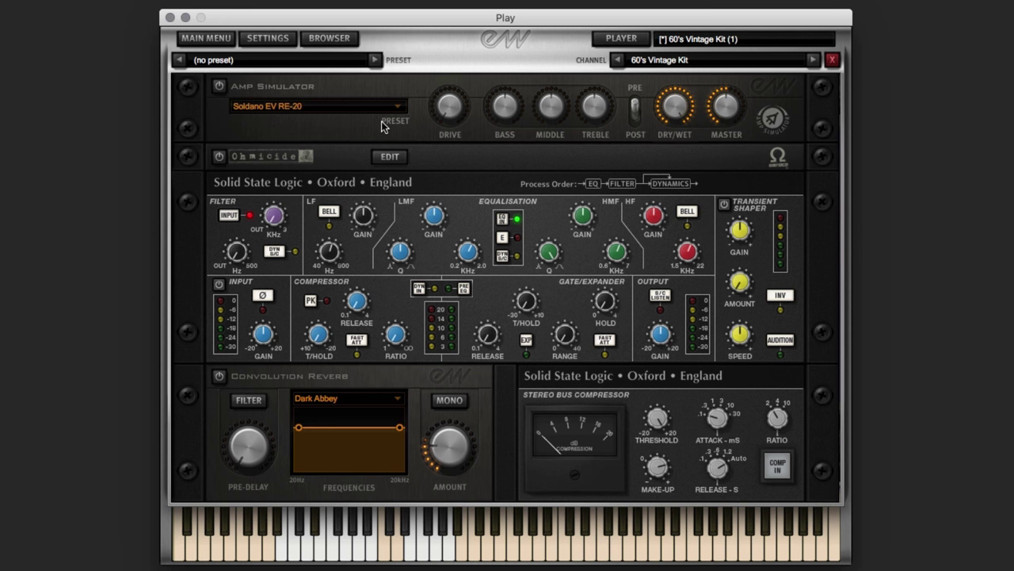
click(220, 86)
drag(440, 110, 437, 90)
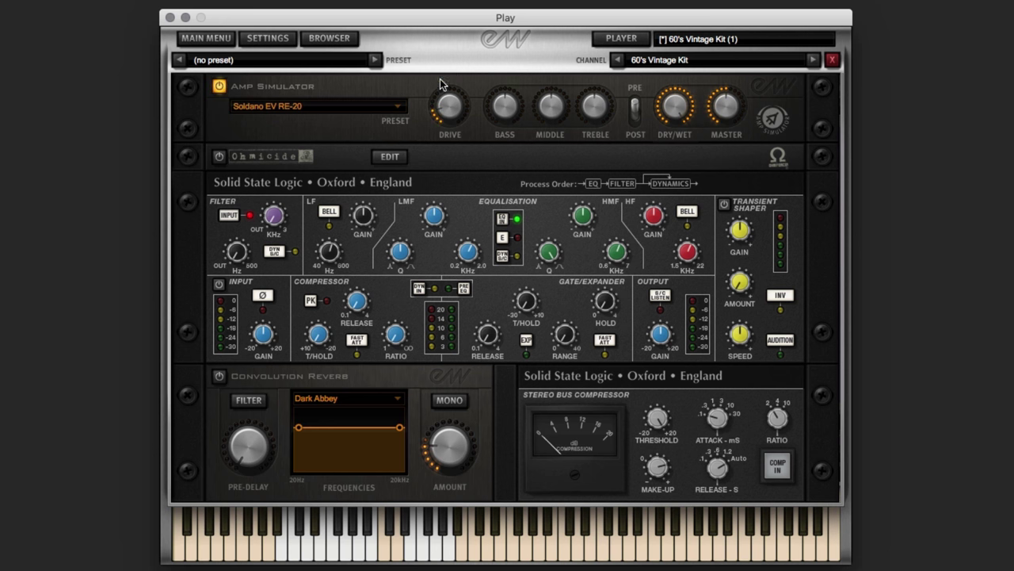
click(635, 110)
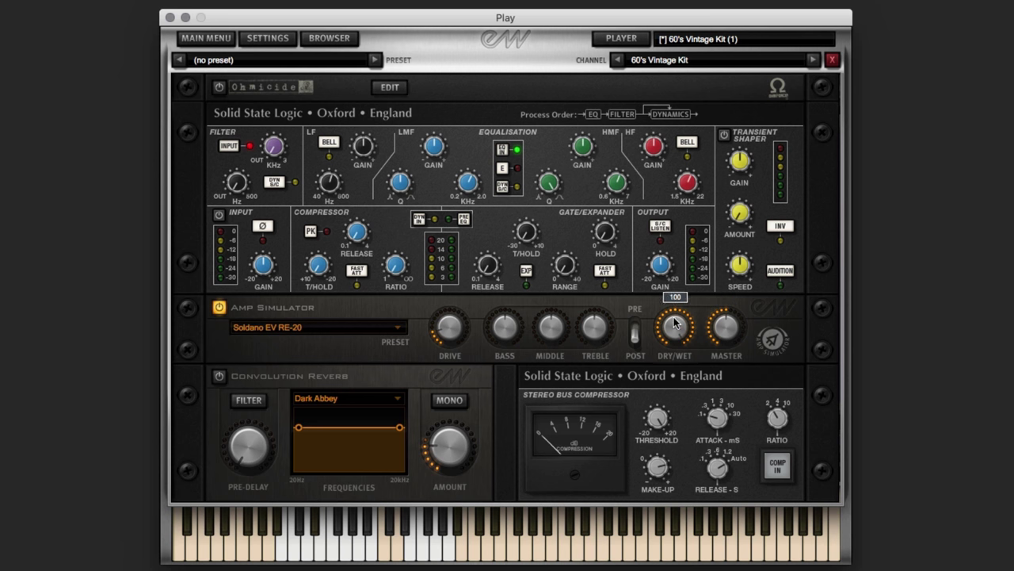
click(635, 331)
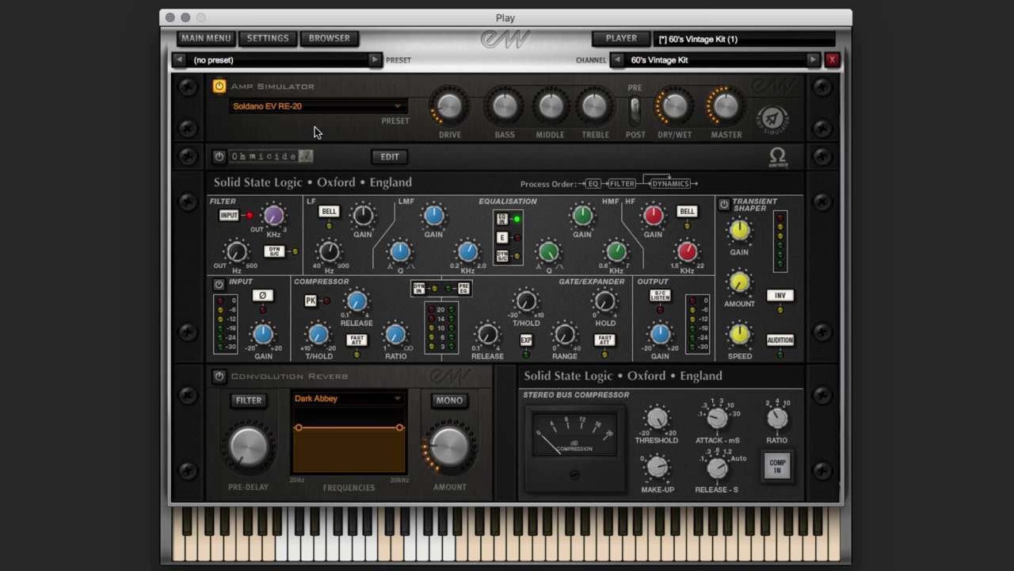
click(219, 87)
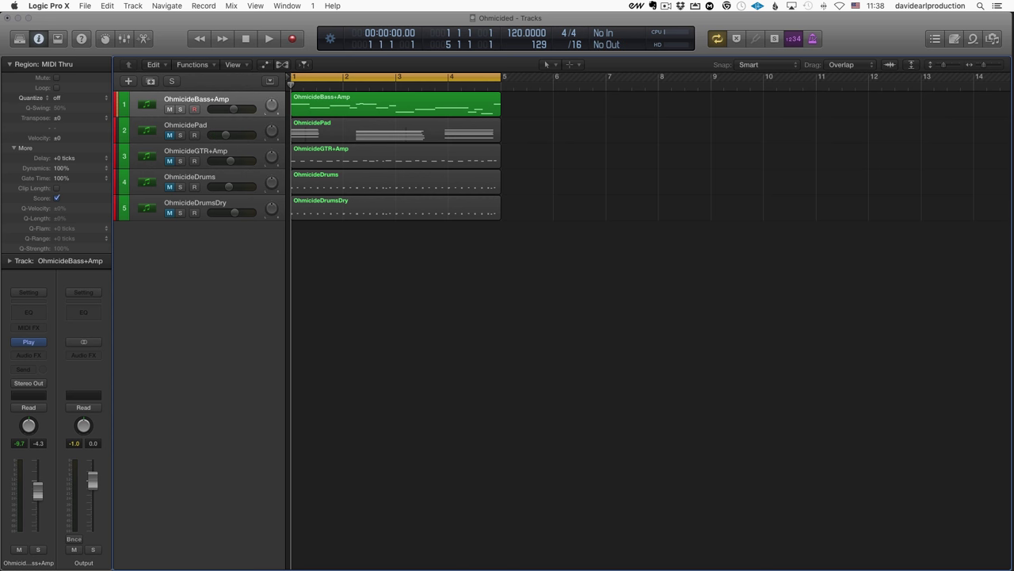
- Open the Play instrument on OhmicideBass+Amp, move its window aside, and audition the song
click(28, 342)
drag(118, 46, 596, 46)
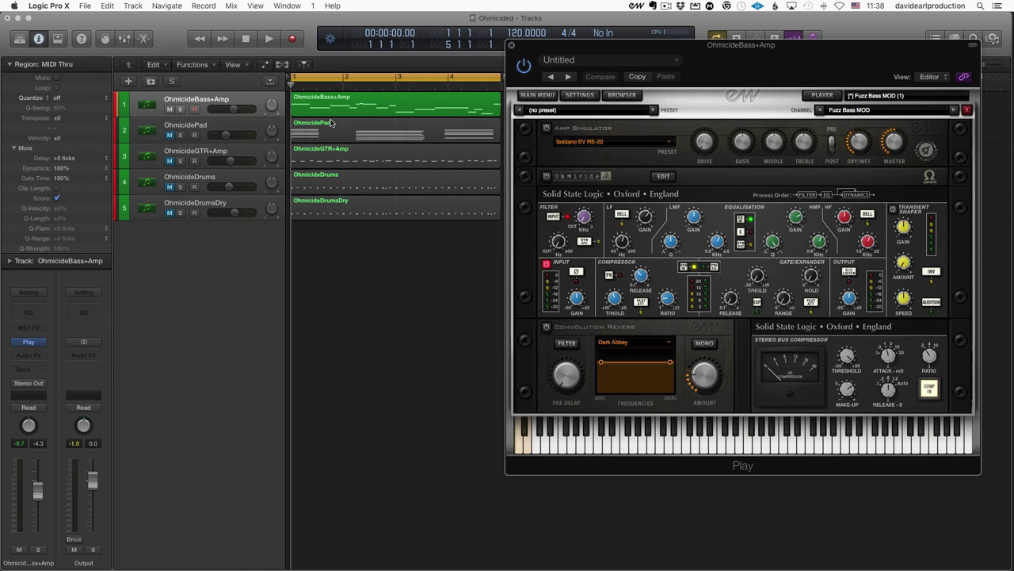
key(space)
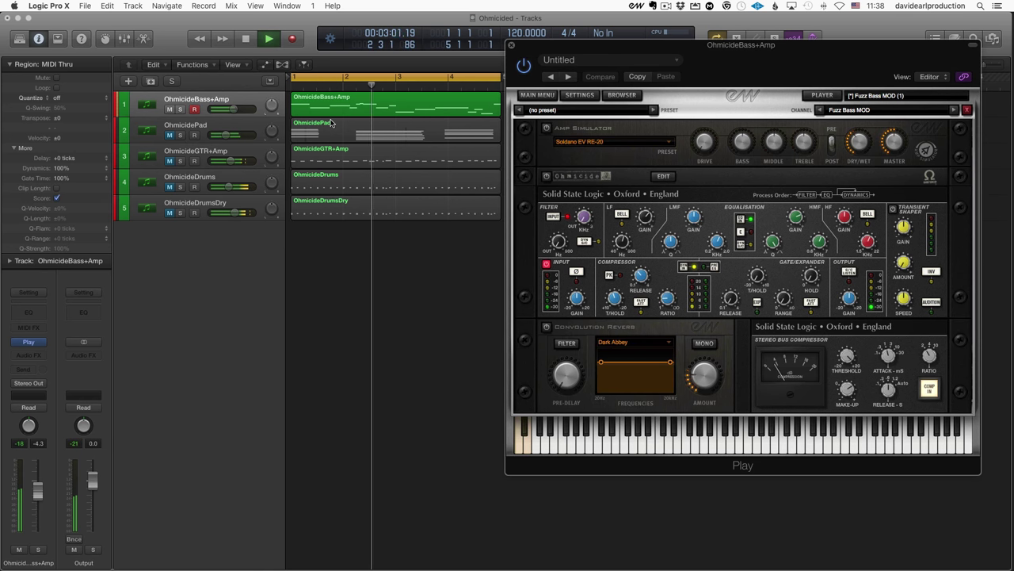
click(331, 123)
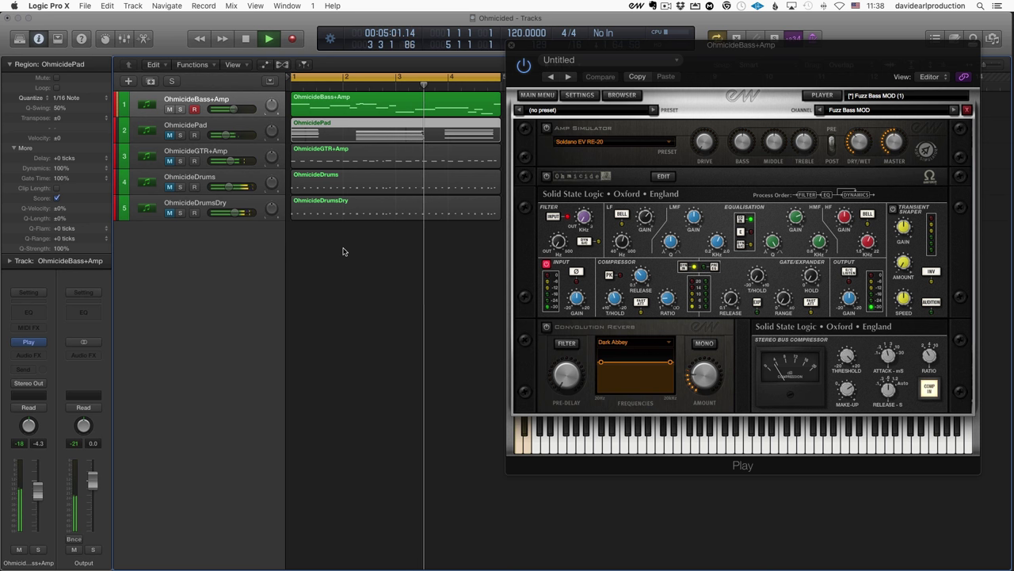
key(space)
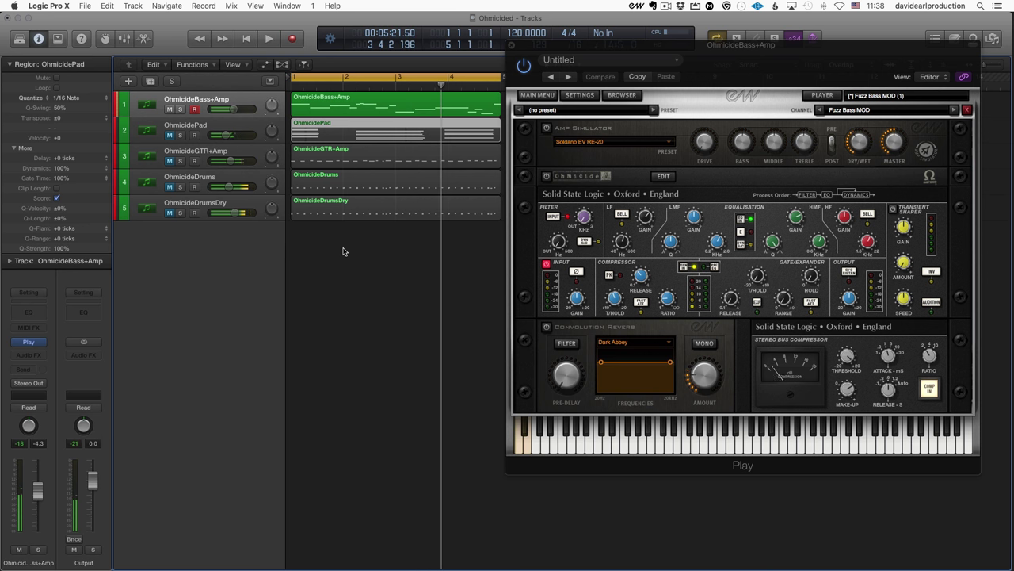
- Switch on the amp simulator, then Ohmicide, auditioning the Fuzz Bass MOD bass after each
click(546, 129)
key(space)
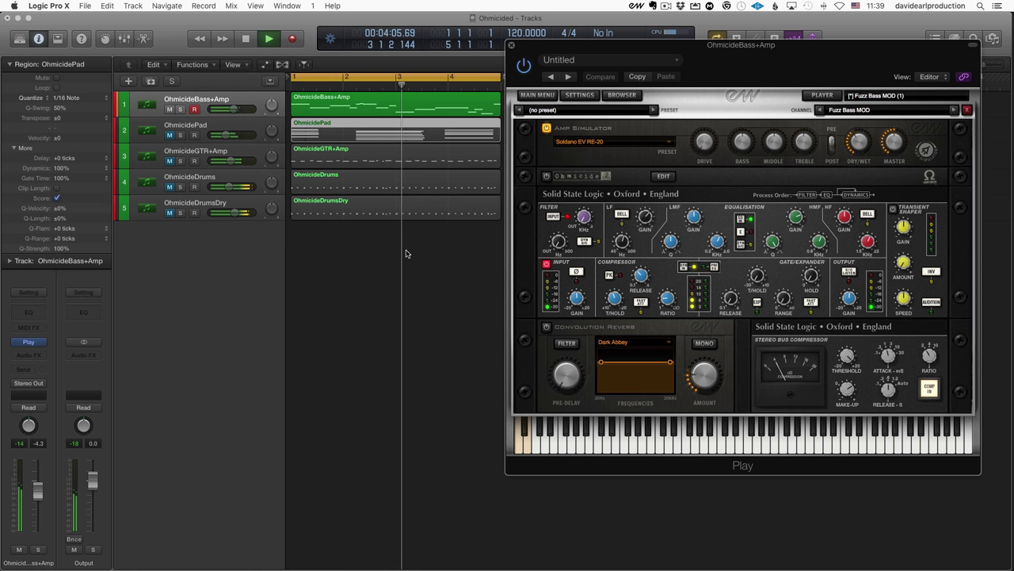
key(space)
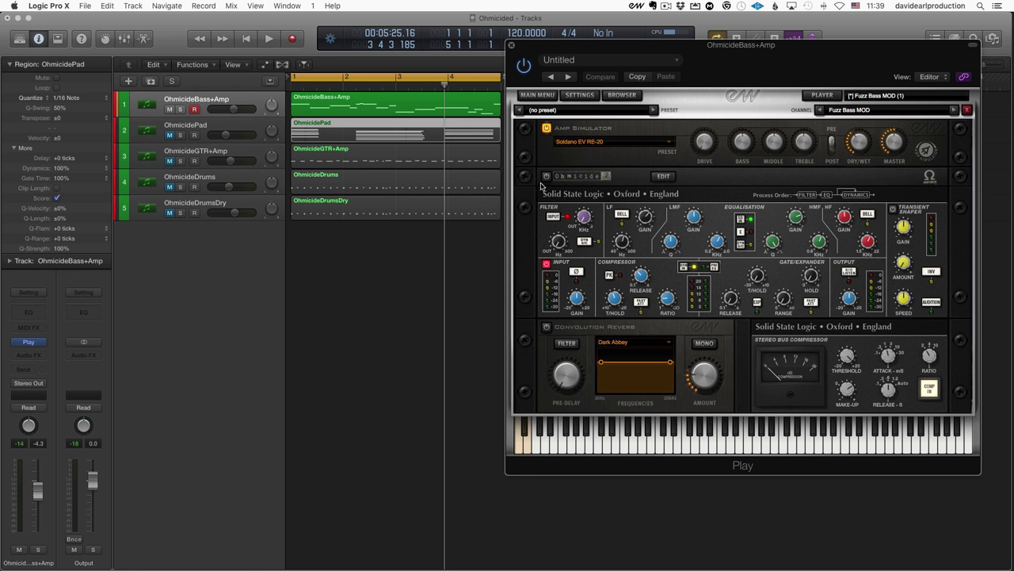
click(546, 177)
key(space)
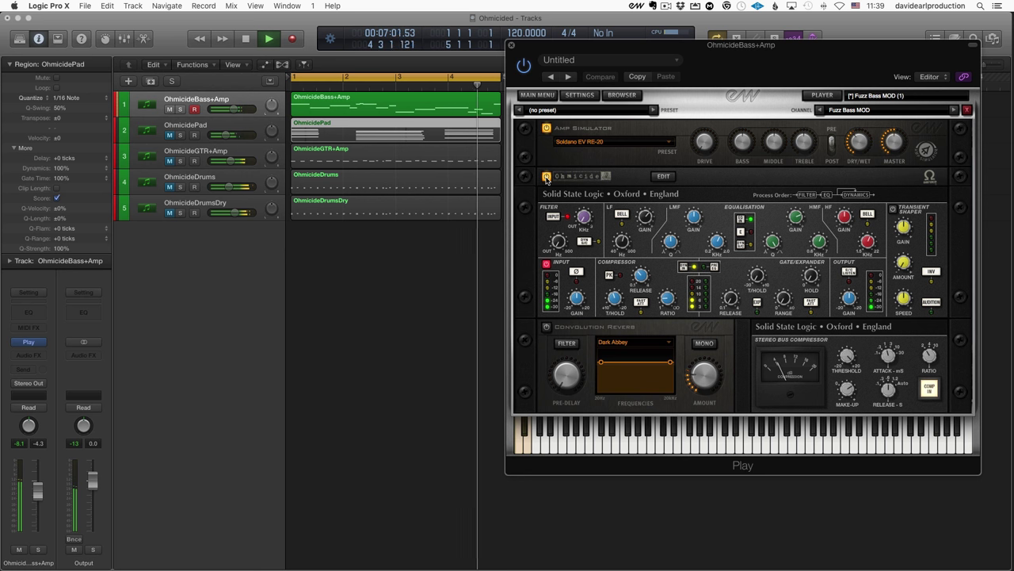
key(space)
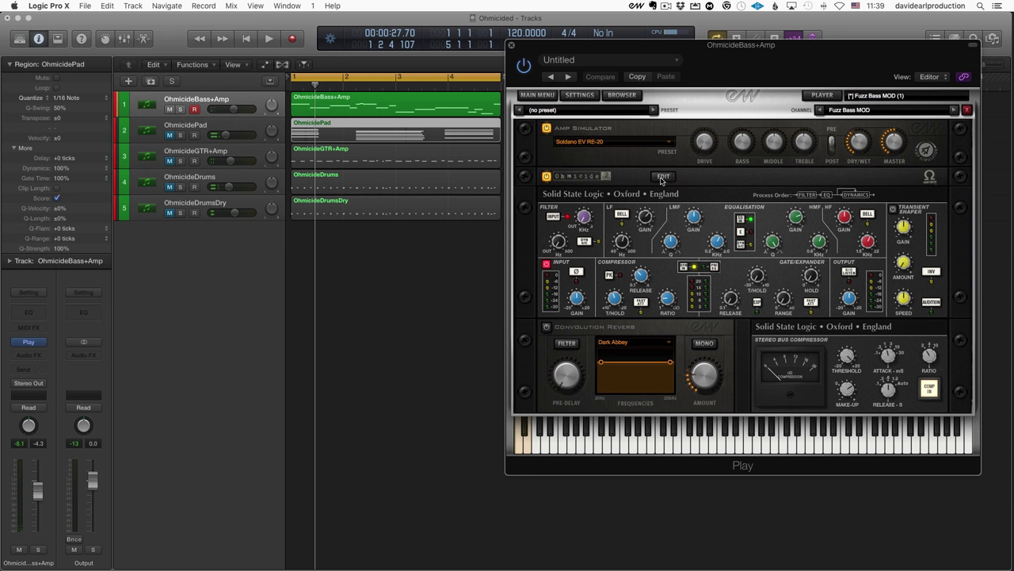
click(661, 181)
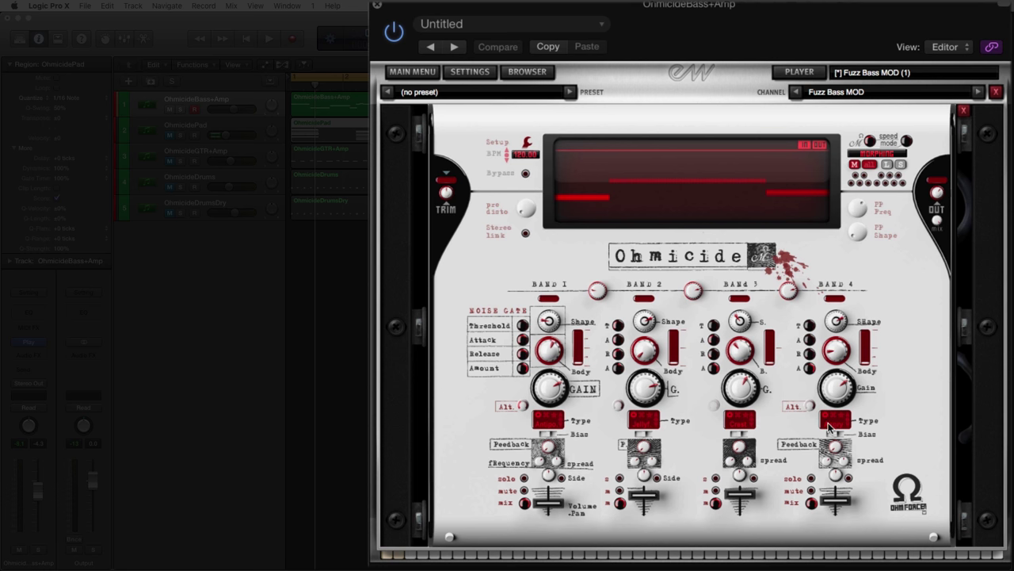
- Audition Ohmicide's bands 1 and 2 soloed on the bass, unsoloing each afterwards
click(525, 479)
key(space)
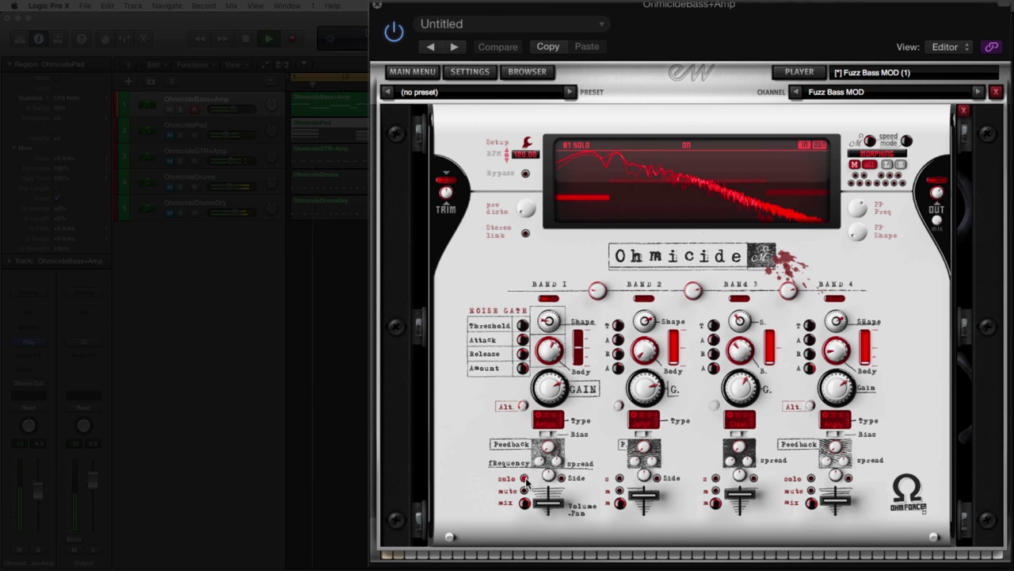
click(525, 480)
key(space)
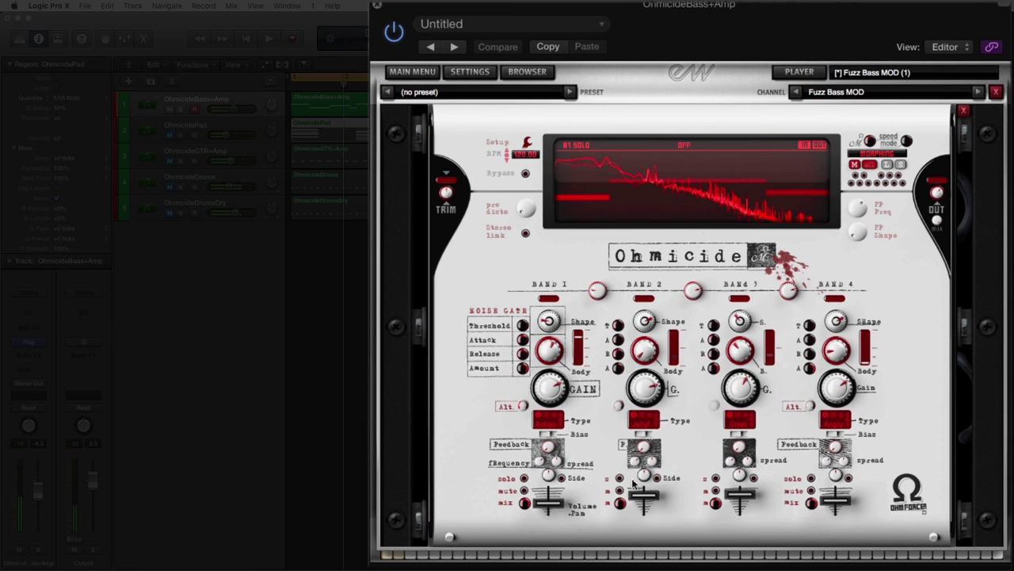
click(621, 479)
key(space)
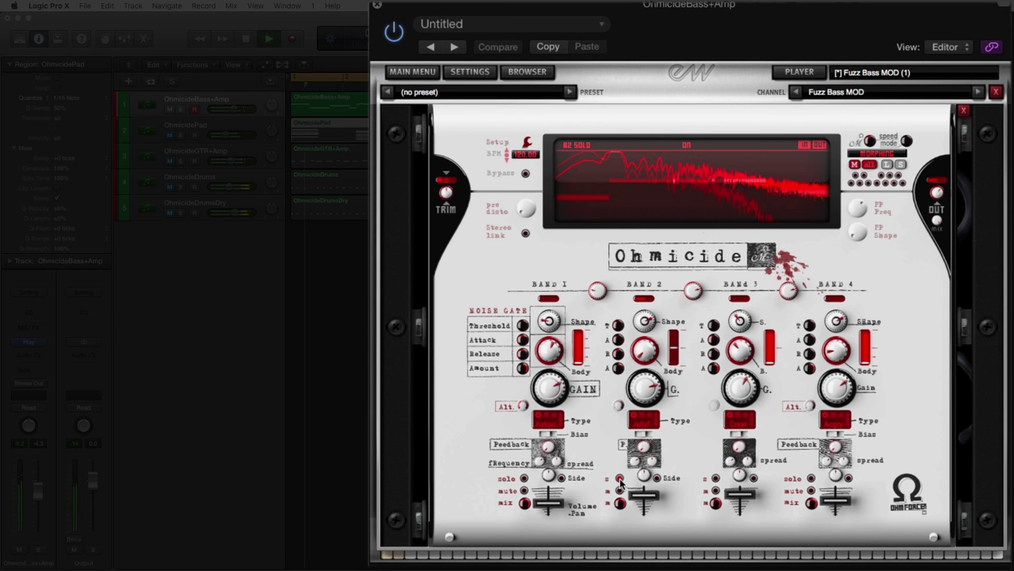
click(621, 479)
key(space)
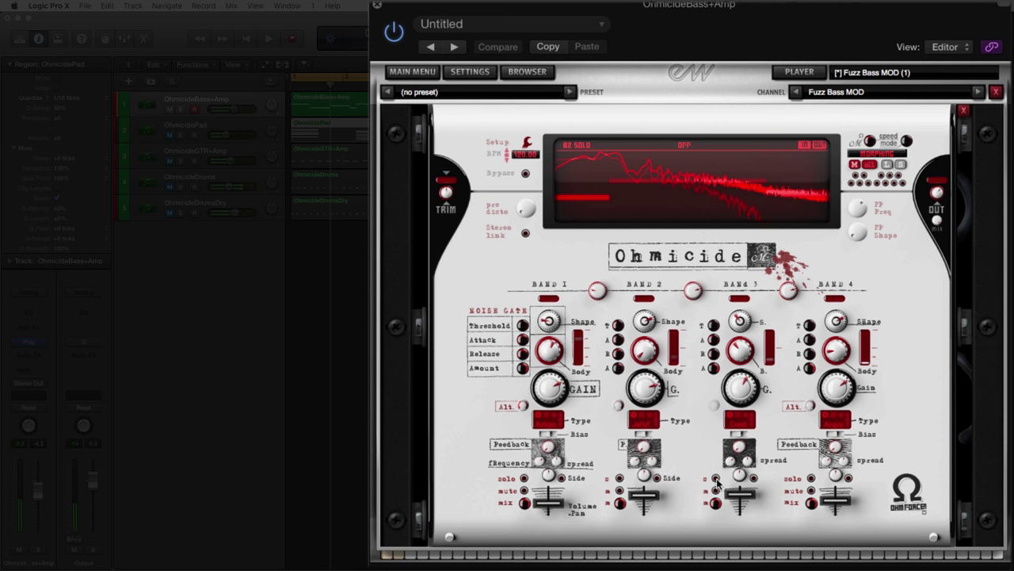
- Audition bands 3 and 4 soloed, then return to the Goliath player page
click(715, 480)
key(space)
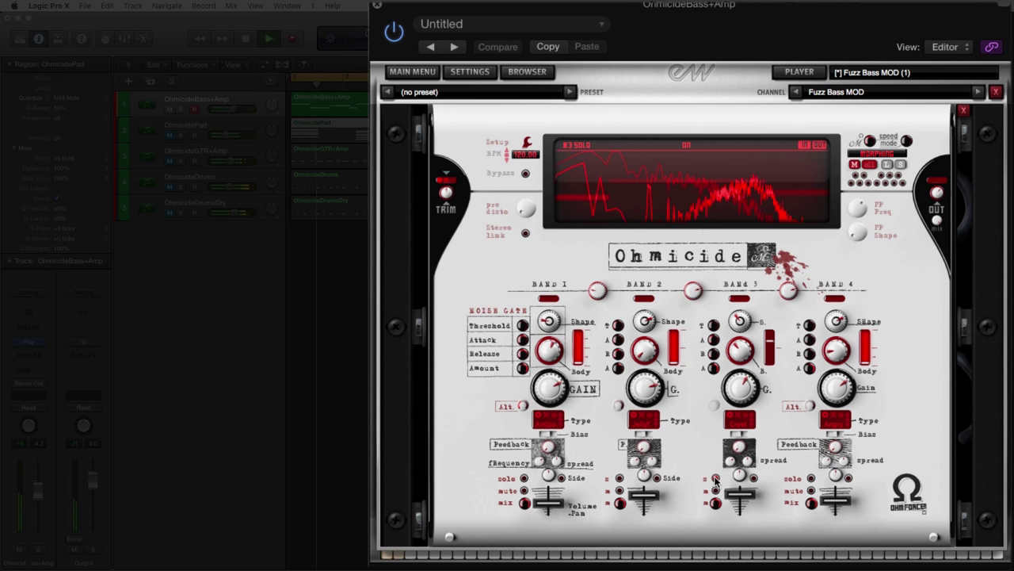
key(space)
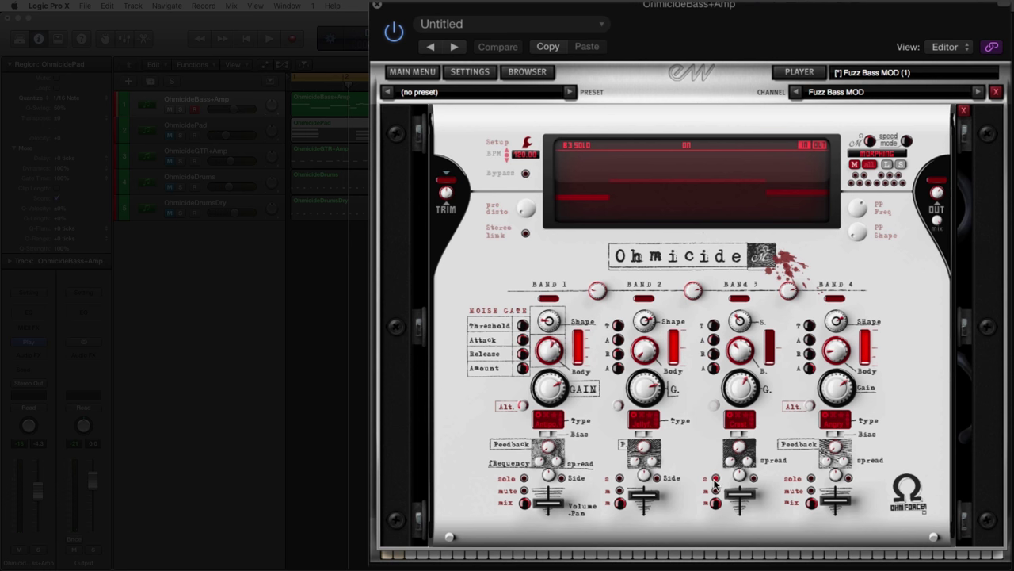
click(715, 481)
click(809, 479)
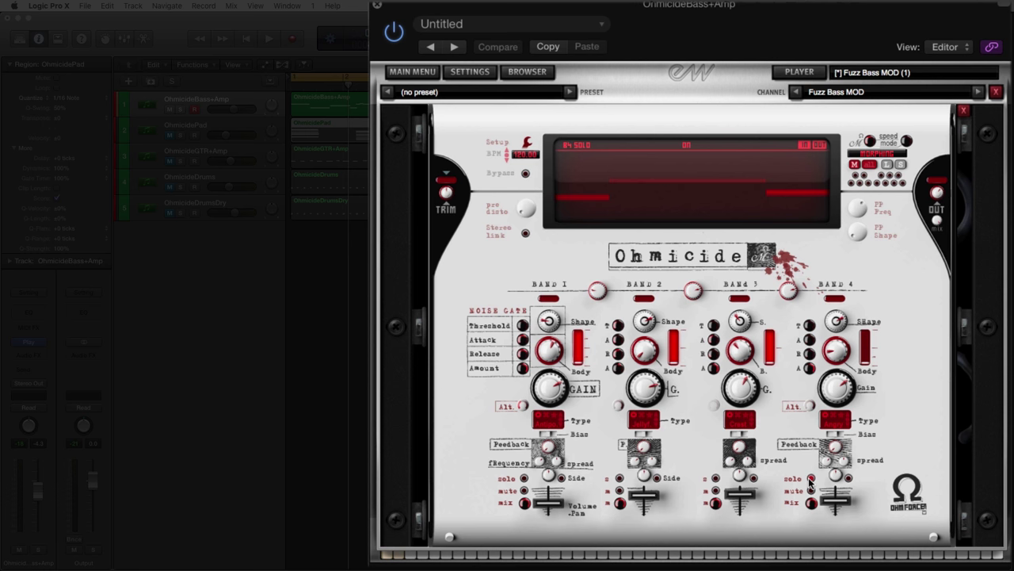
key(space)
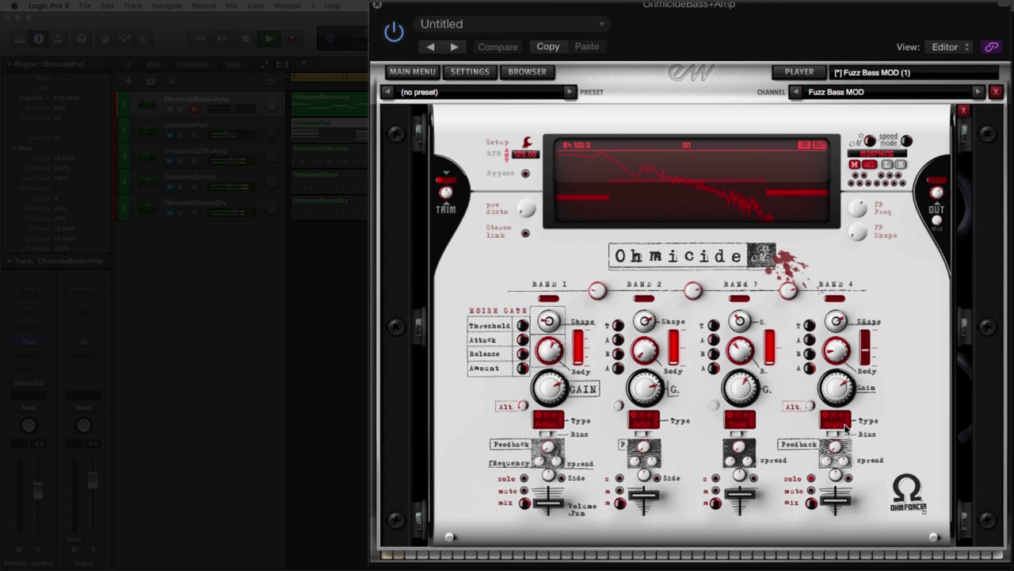
key(space)
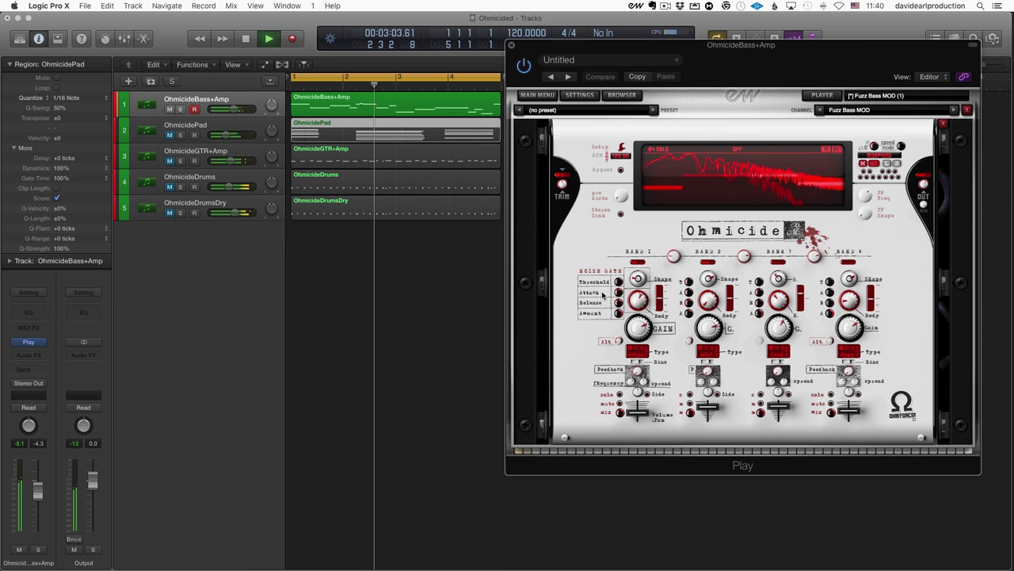
key(space)
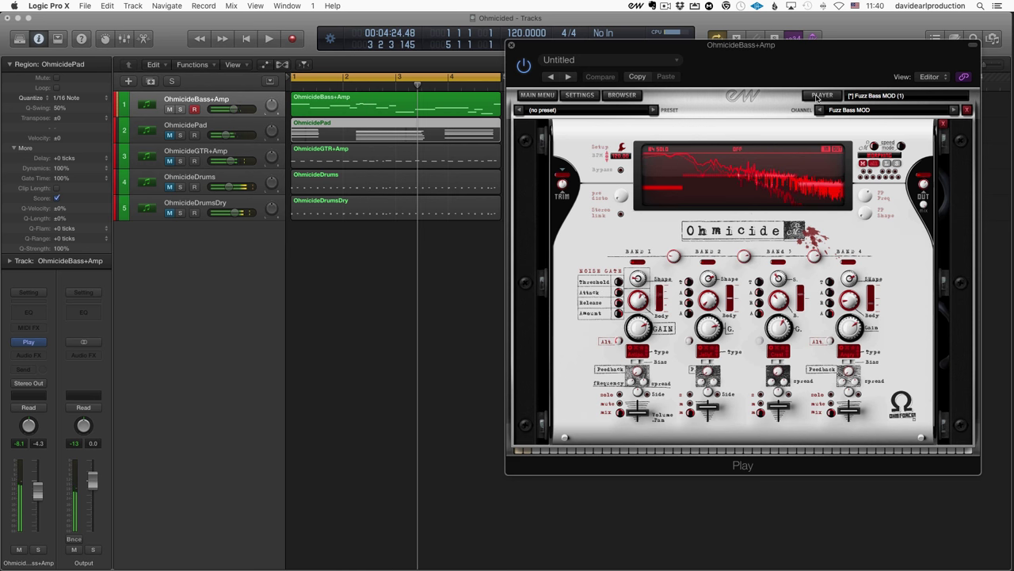
click(822, 95)
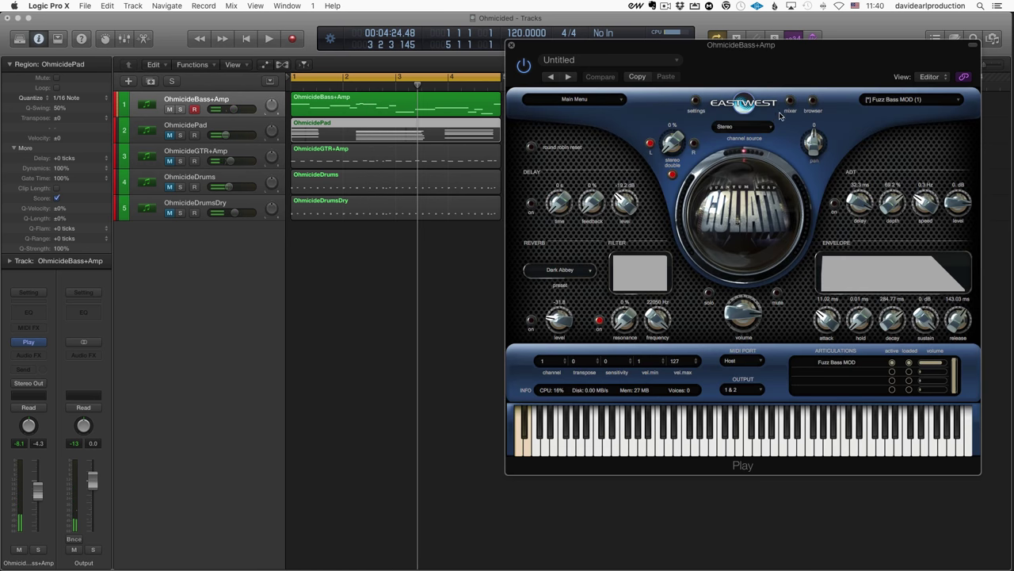
- Show the bass's full FX rack and play it with the amp simulator bypassed and Ohmicide on
click(790, 101)
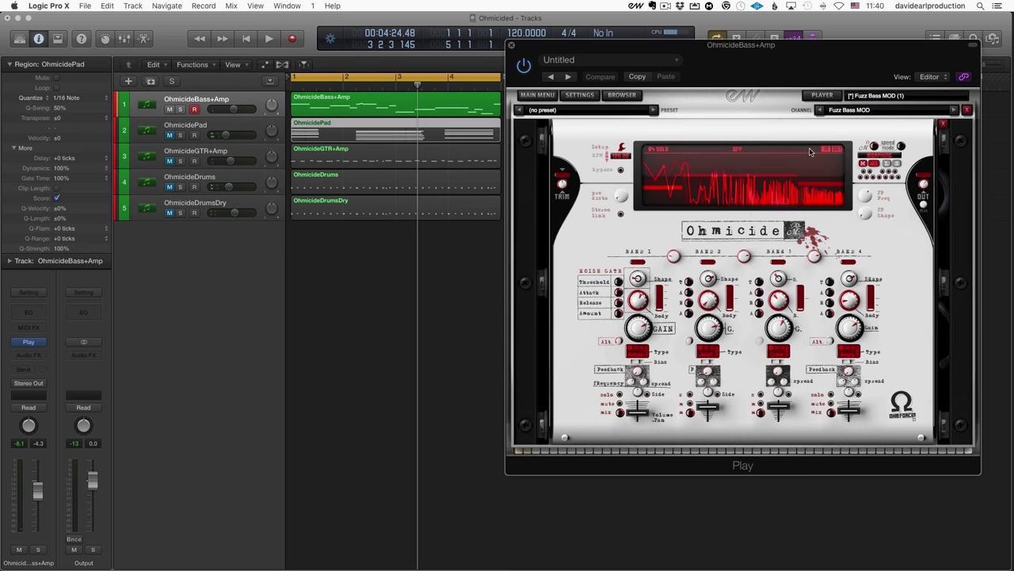
click(943, 124)
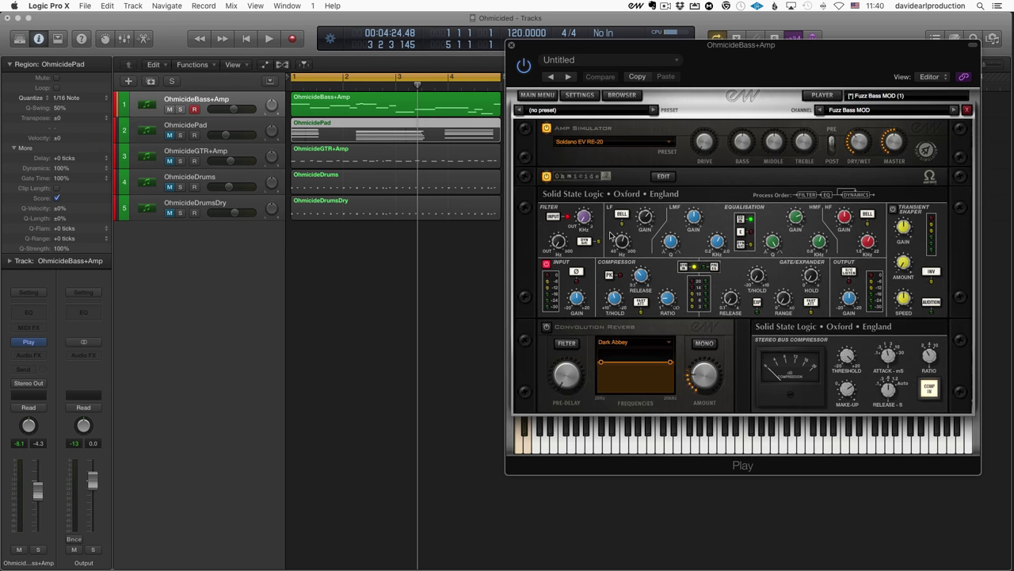
key(space)
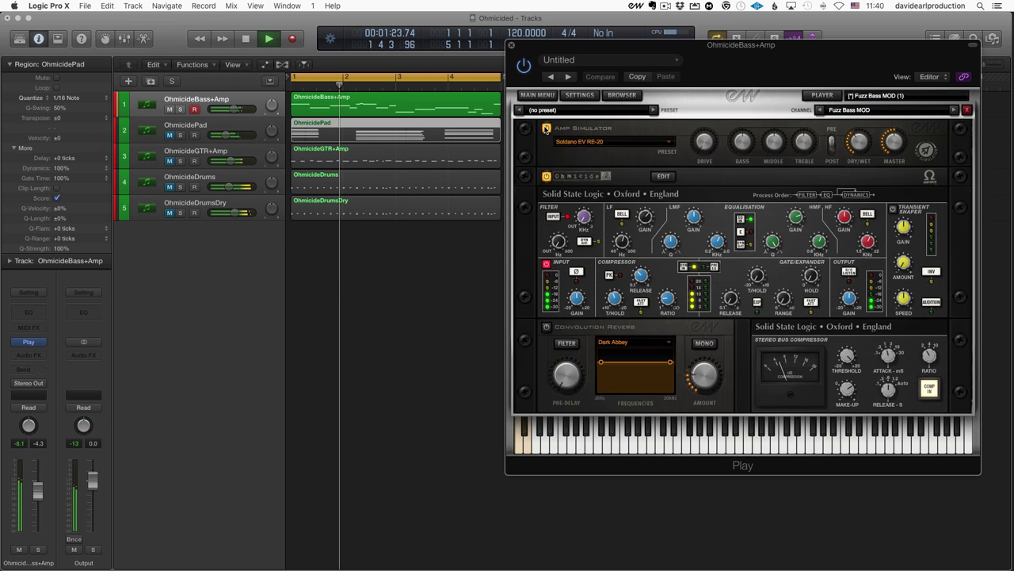
click(545, 128)
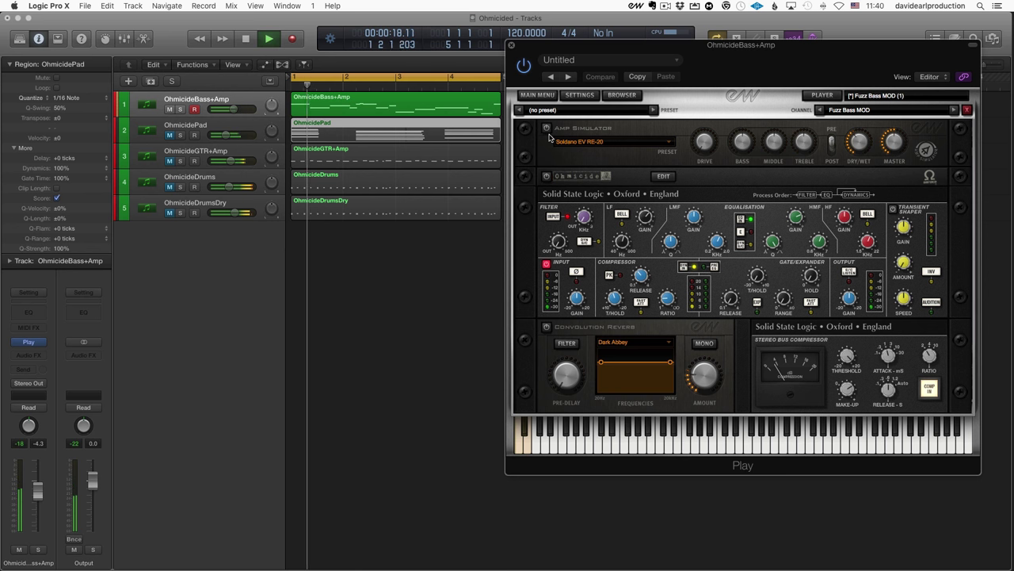
click(546, 177)
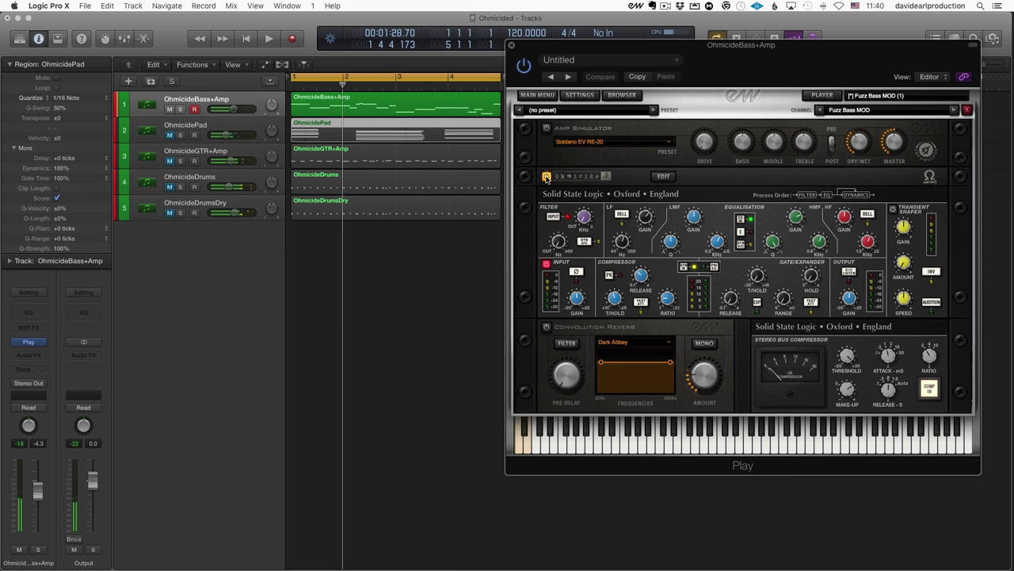
- Turn the amp simulator back on, audition again, and mute the bass track
key(space)
click(547, 129)
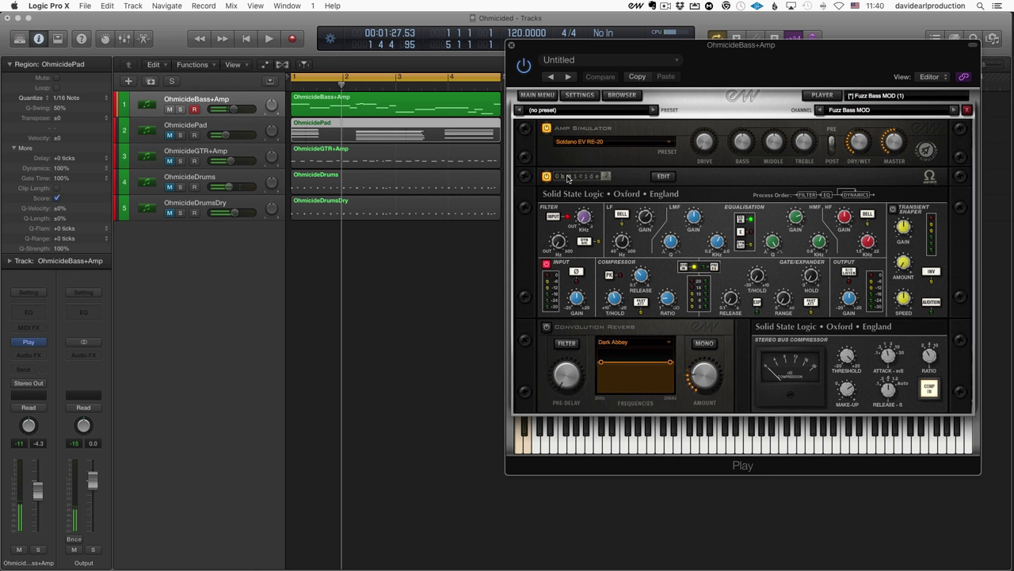
key(space)
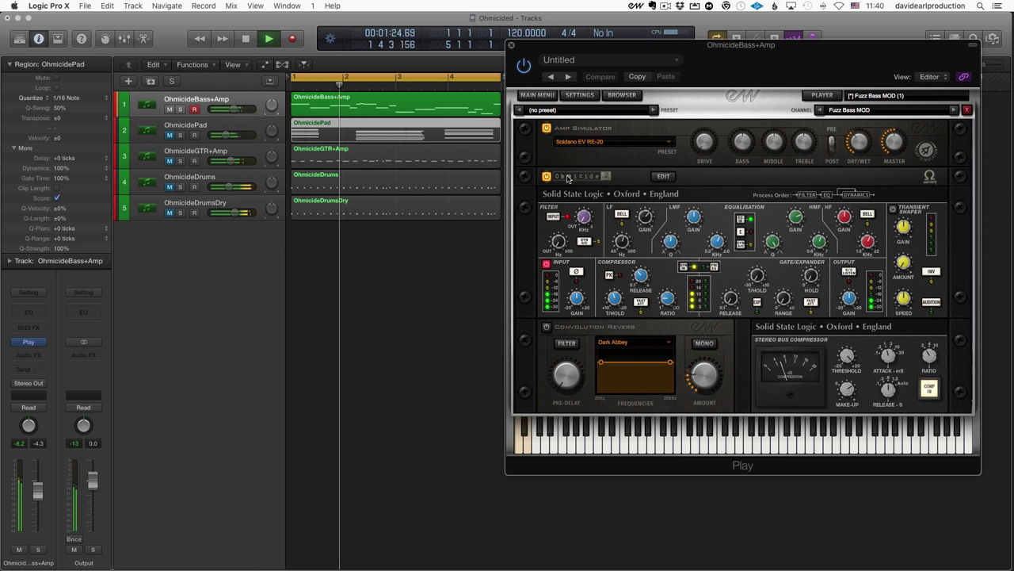
key(space)
click(169, 109)
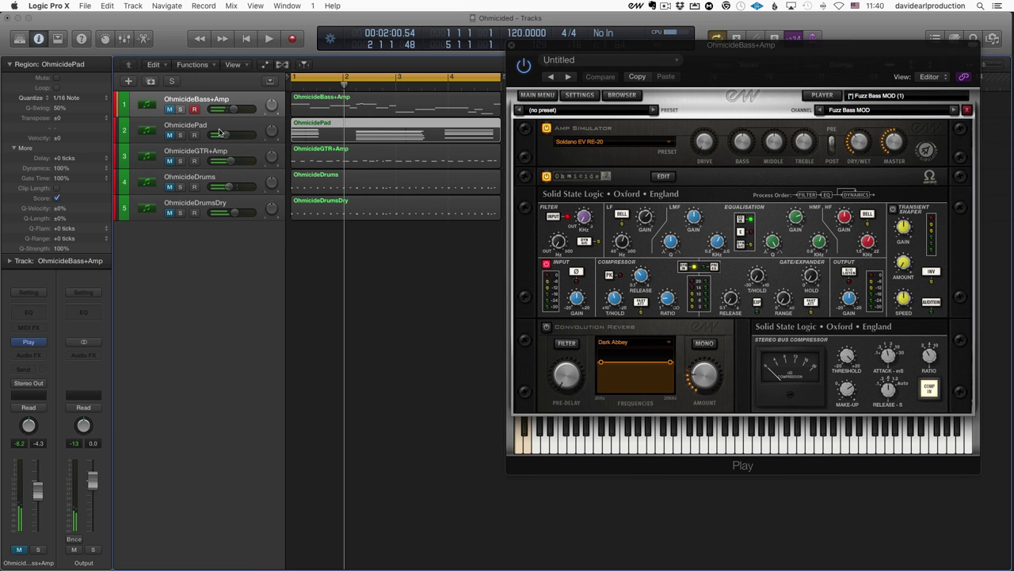
click(219, 132)
- Unmute OhmicidePad, compare the CS80 Blade Brass pad with Ohmicide off and on, then open its editor
click(169, 135)
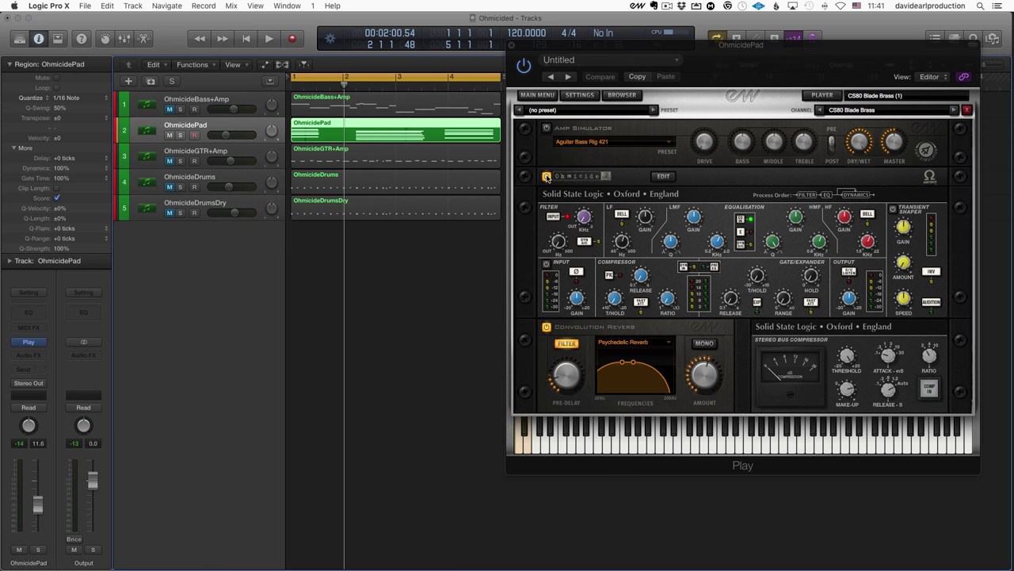
click(546, 176)
key(space)
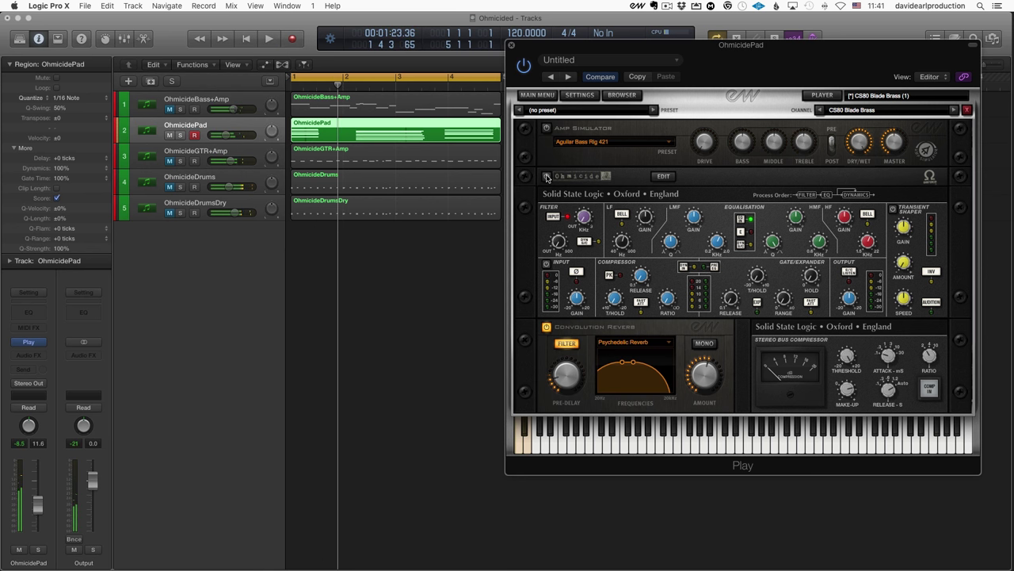
key(space)
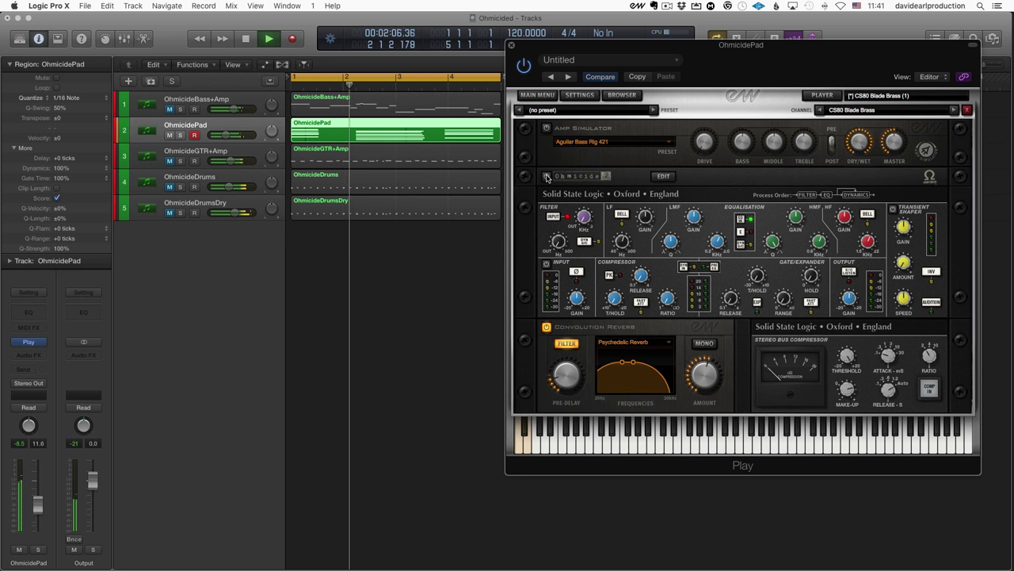
key(space)
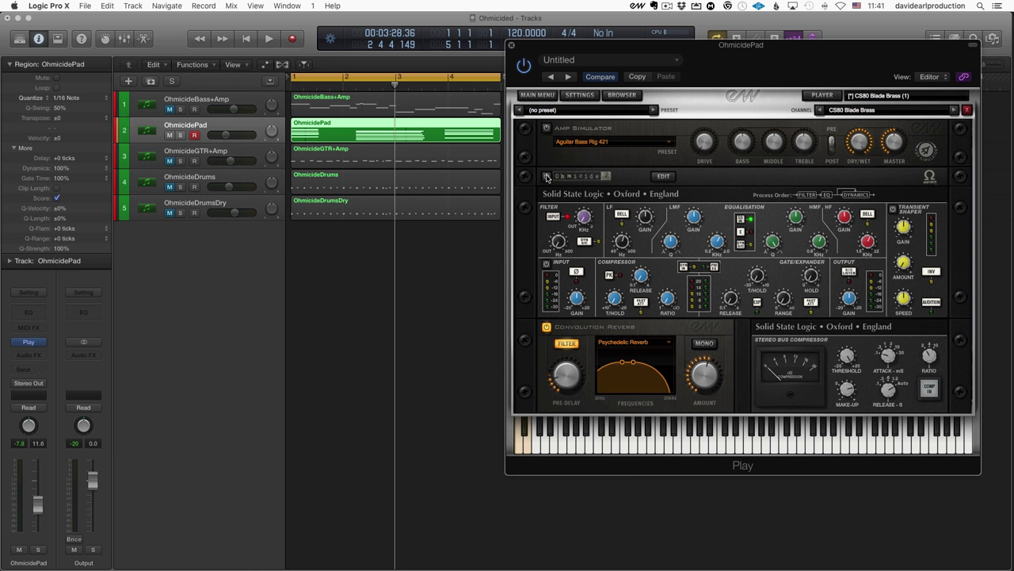
click(546, 178)
key(space)
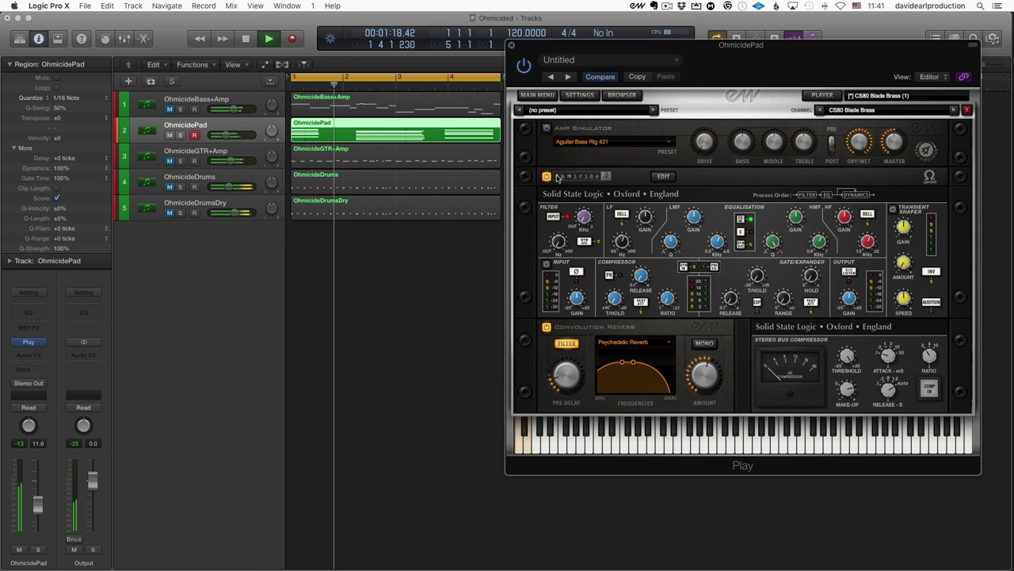
click(558, 178)
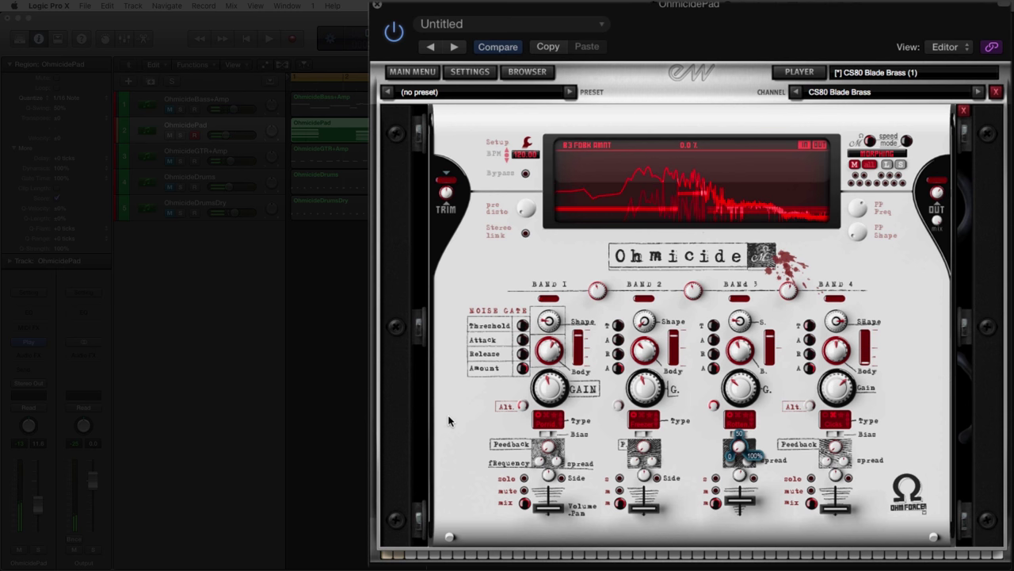
- Solo Ohmicide bands 2, 3 and 4 in turn on the CS80 pad, finally unsoloing band 4
click(620, 479)
key(space)
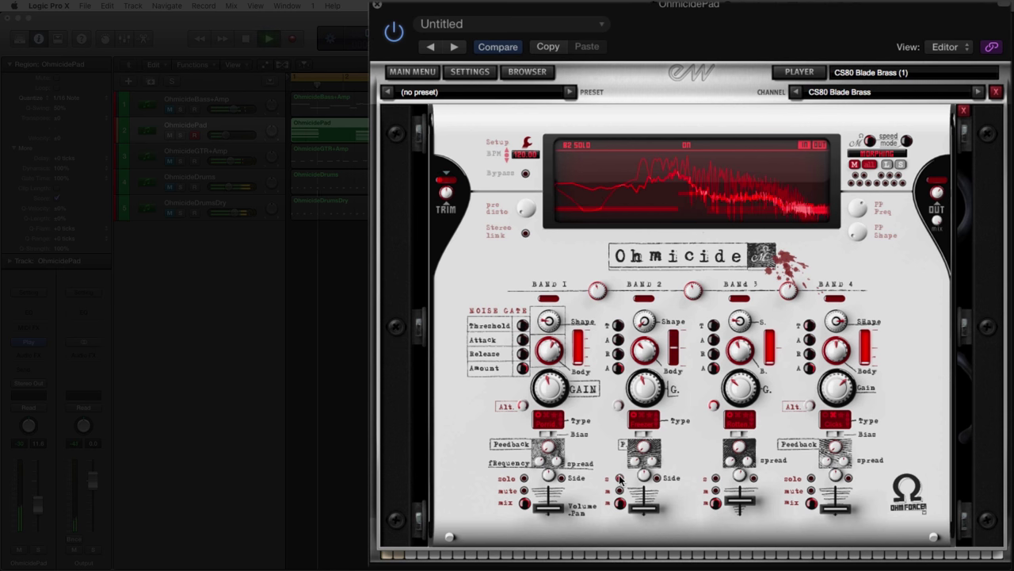
click(621, 479)
click(714, 478)
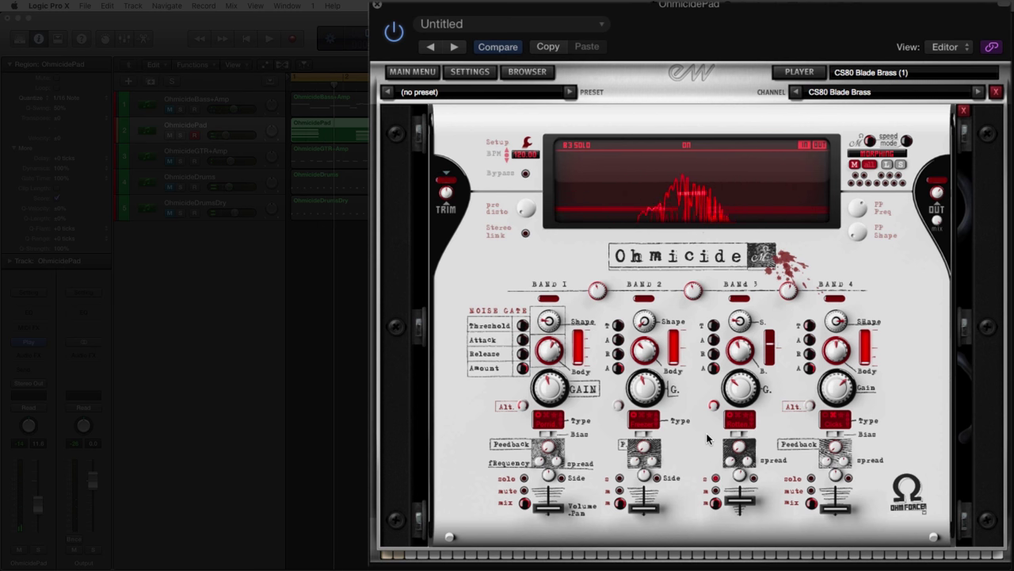
key(space)
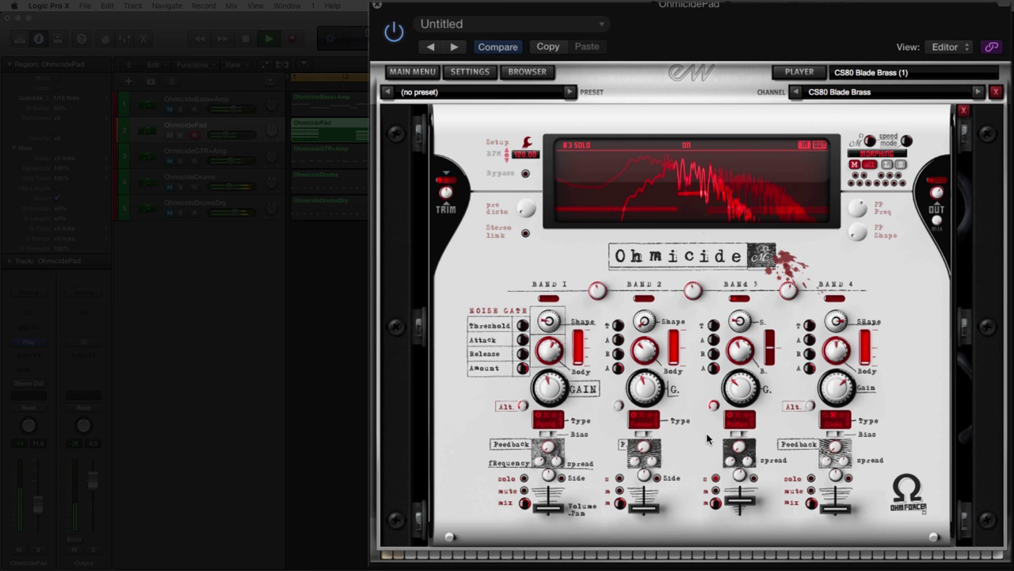
key(space)
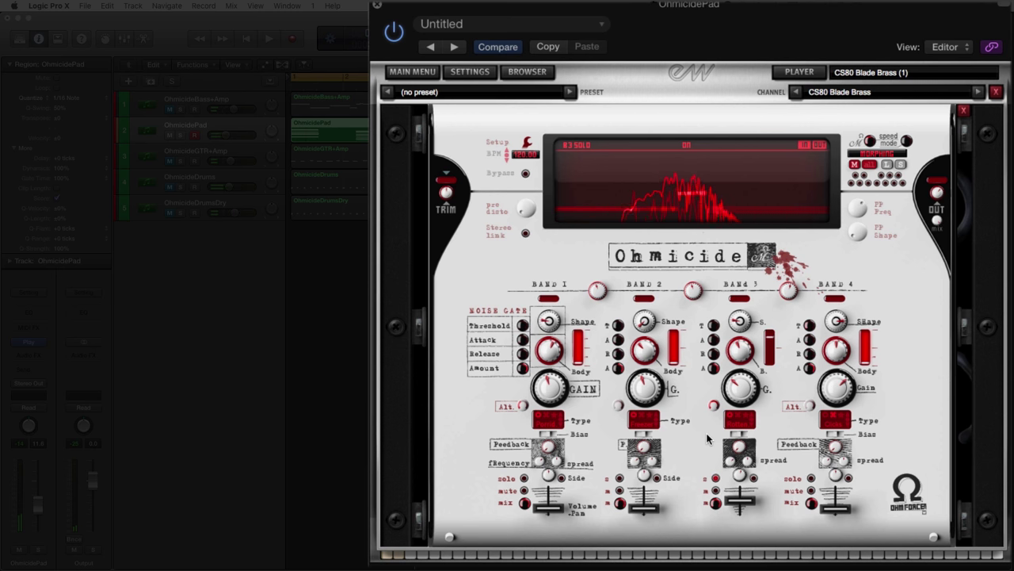
click(810, 477)
key(space)
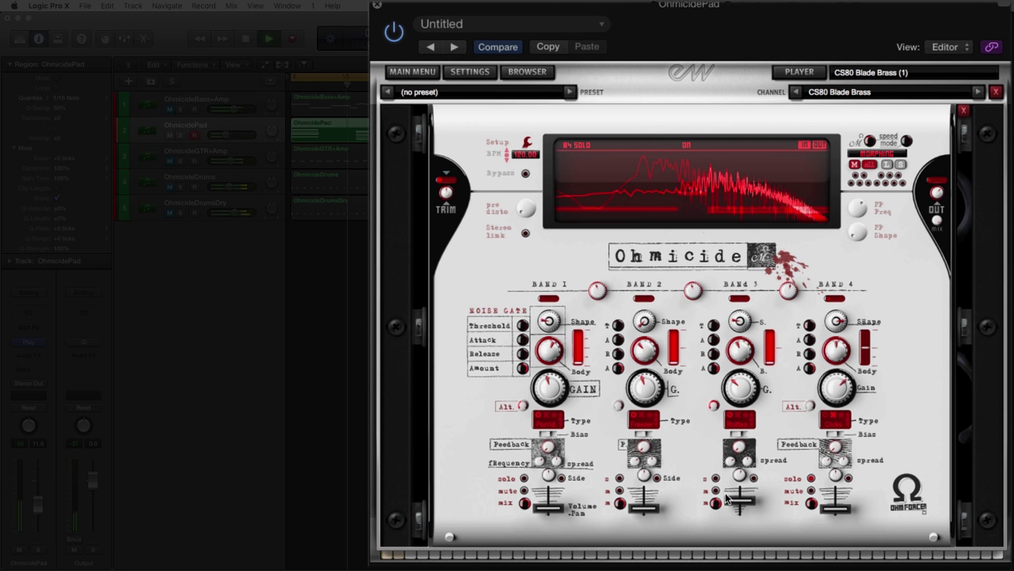
click(812, 479)
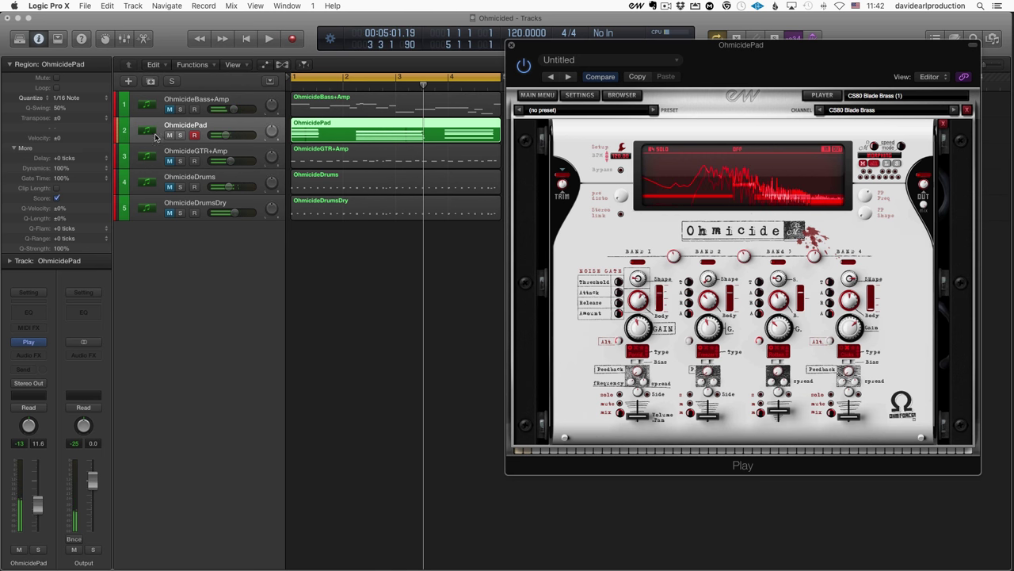
click(174, 161)
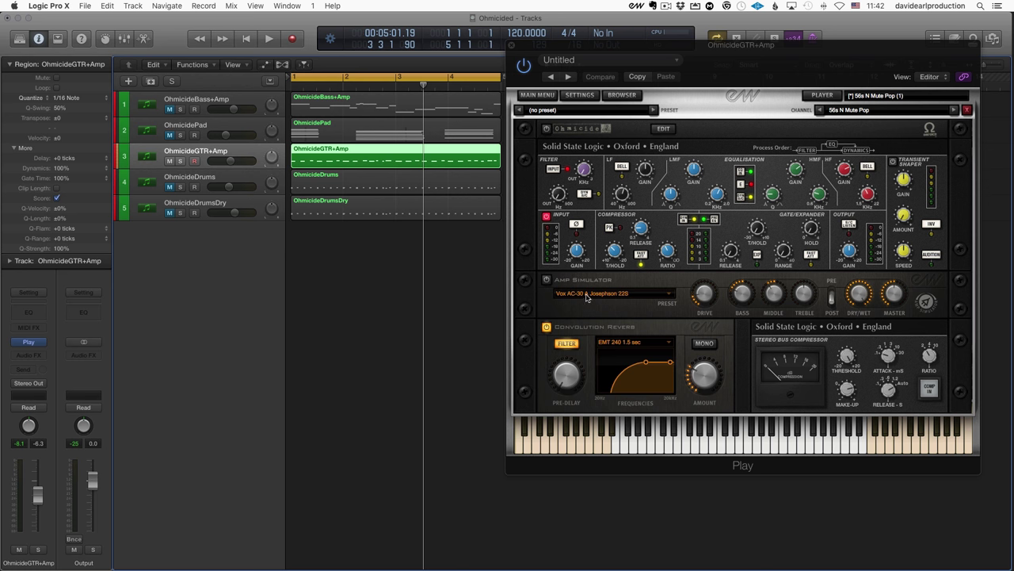
key(space)
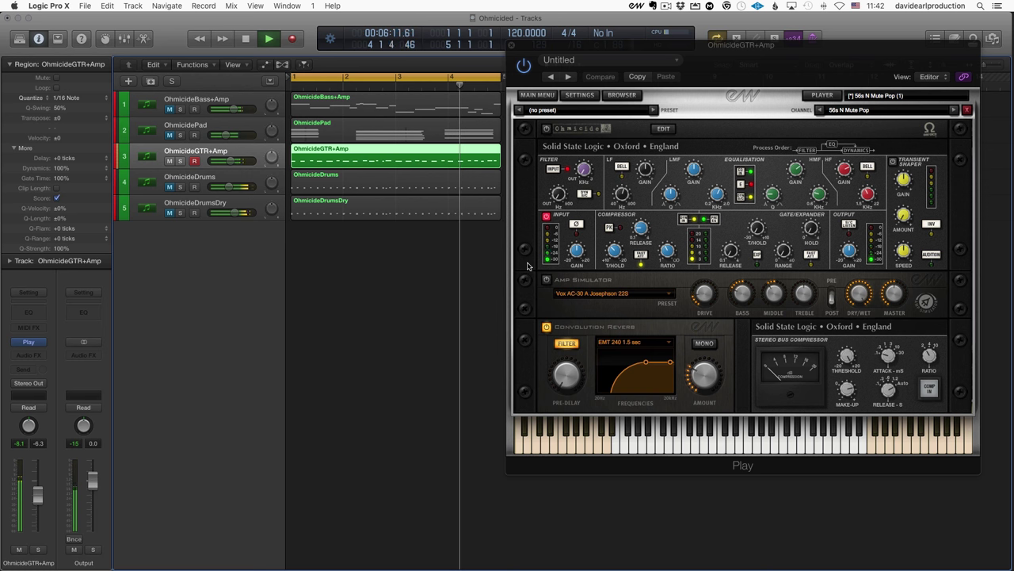
key(space)
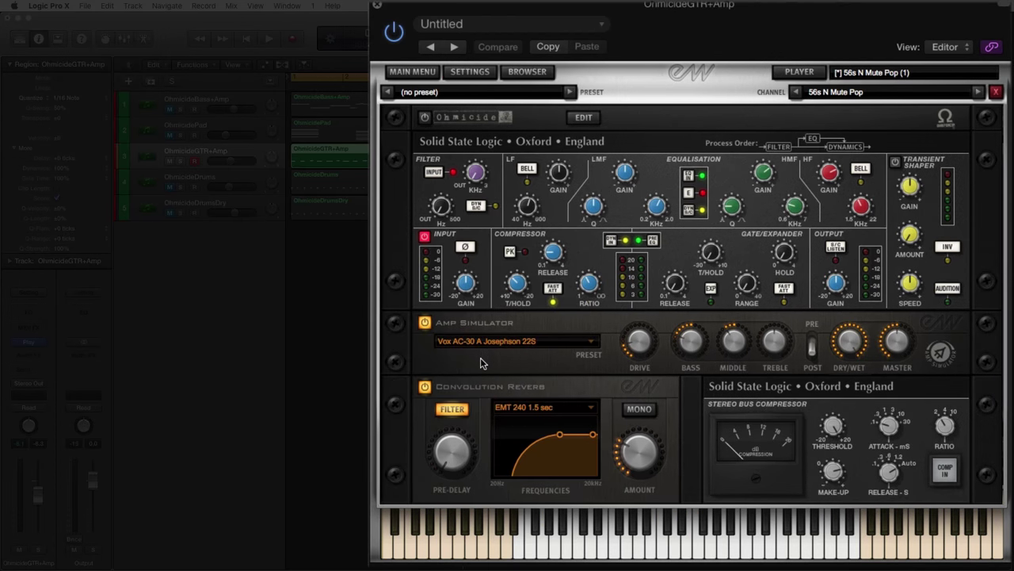
- Bypass the amp simulator, switch on Ohmicide on the guitar channel, and audition it
key(space)
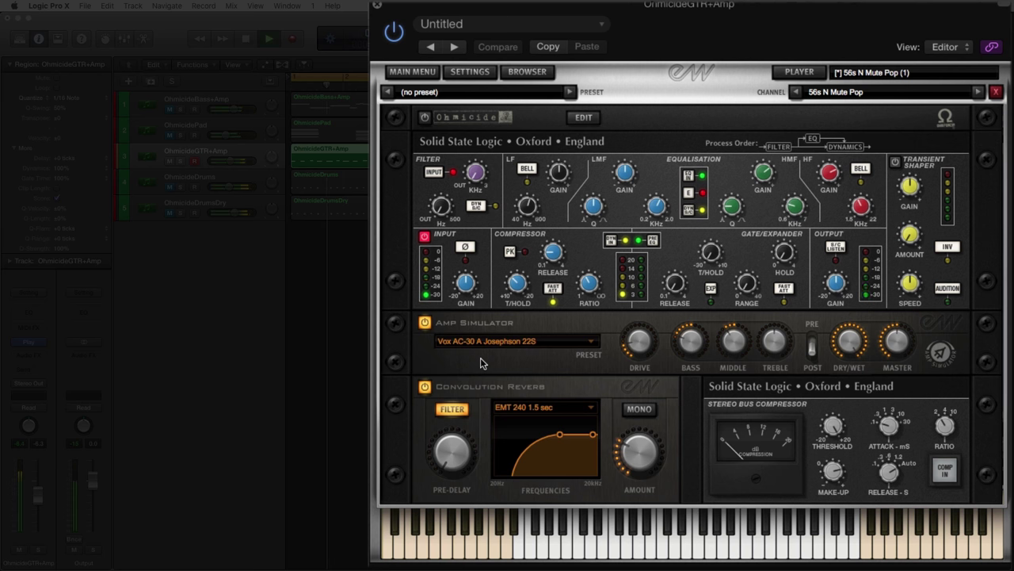
key(space)
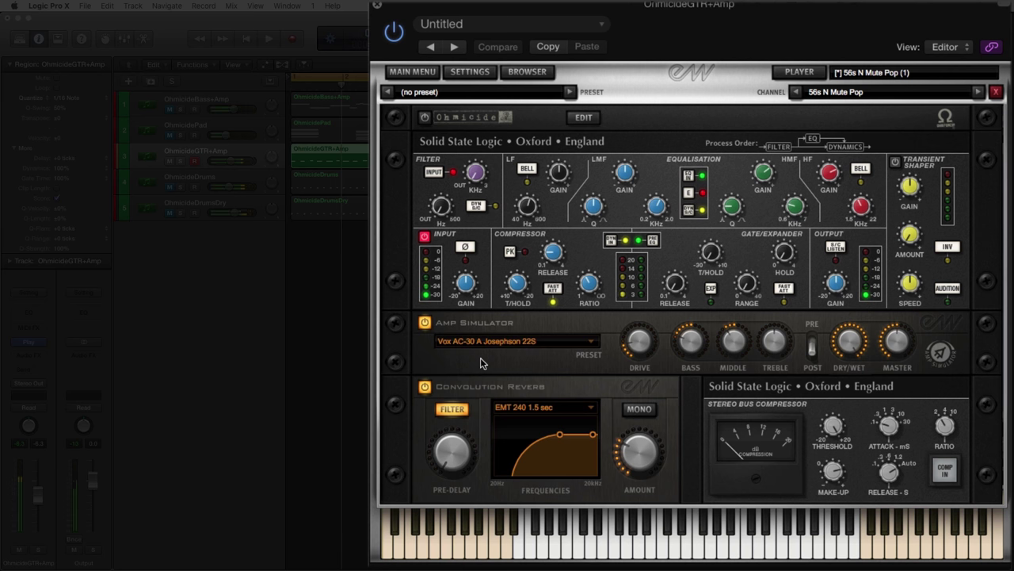
click(426, 325)
click(426, 118)
key(space)
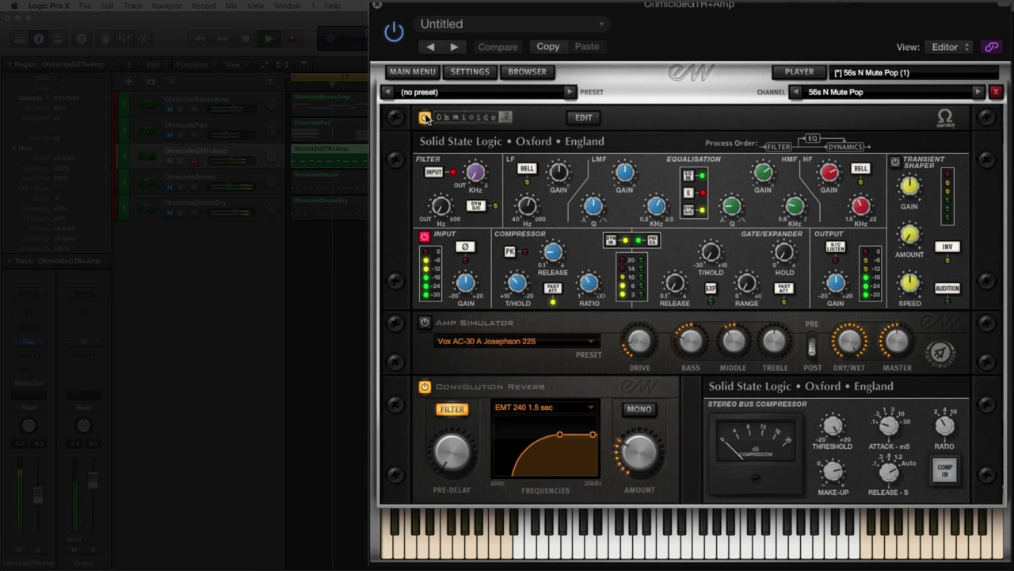
key(space)
- Re-enable the amp simulator and audition the guitar with amp and Ohmicide together
click(426, 324)
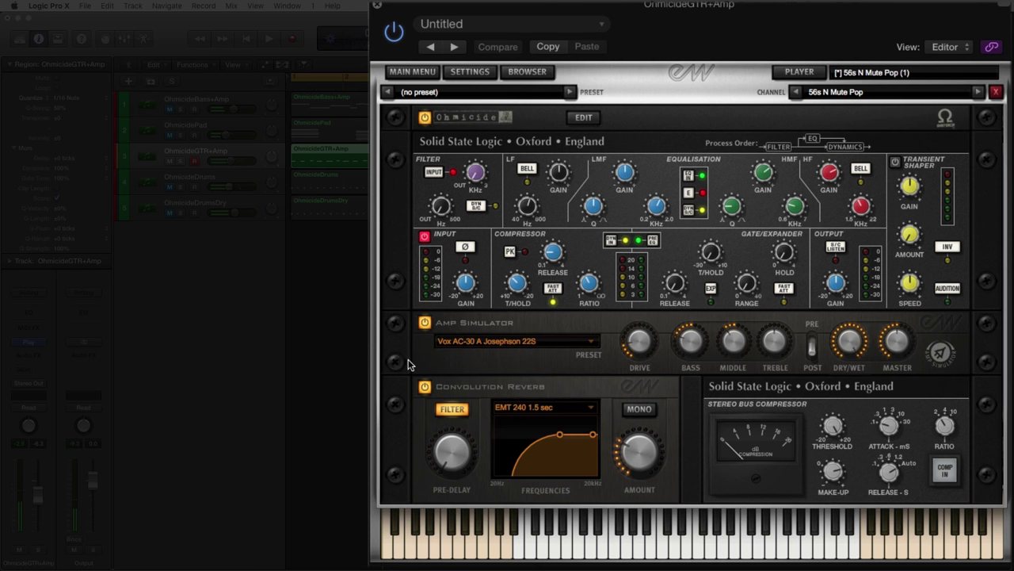
key(space)
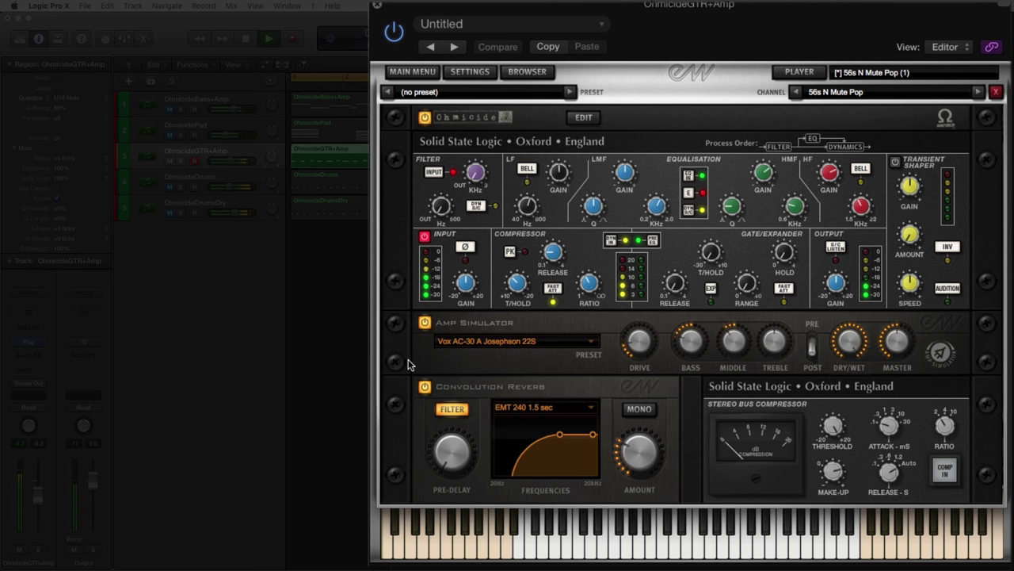
key(space)
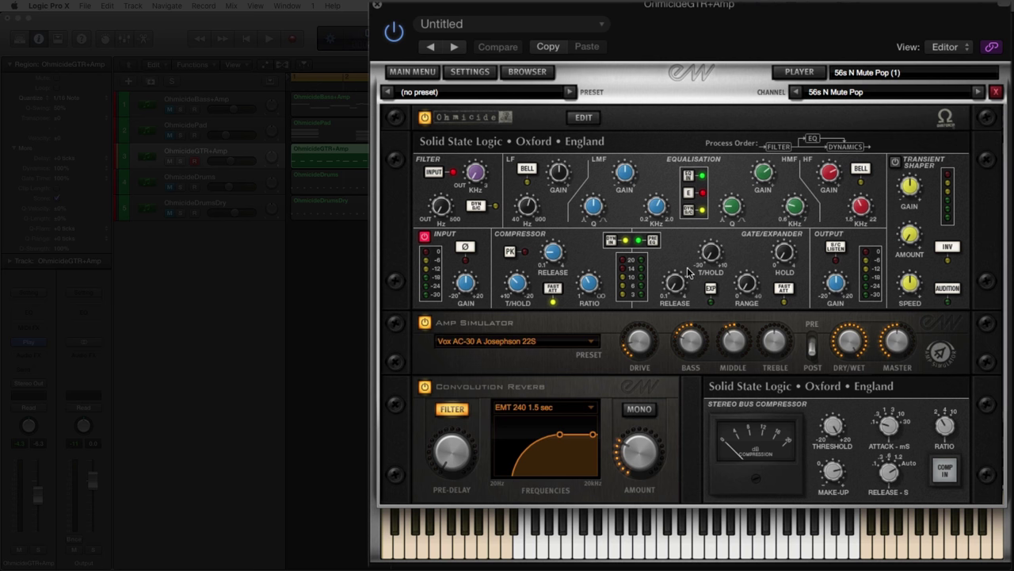
key(space)
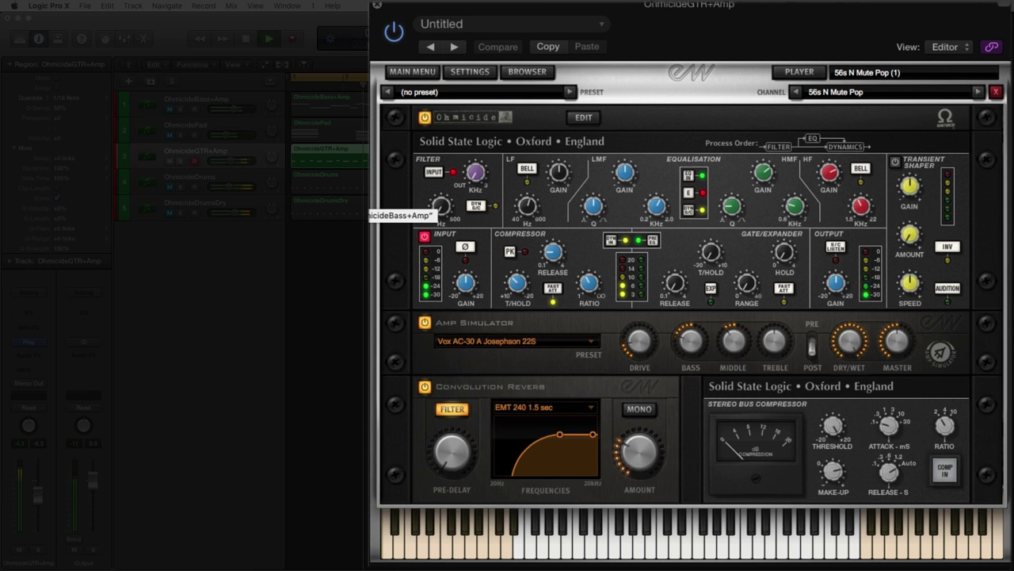
key(space)
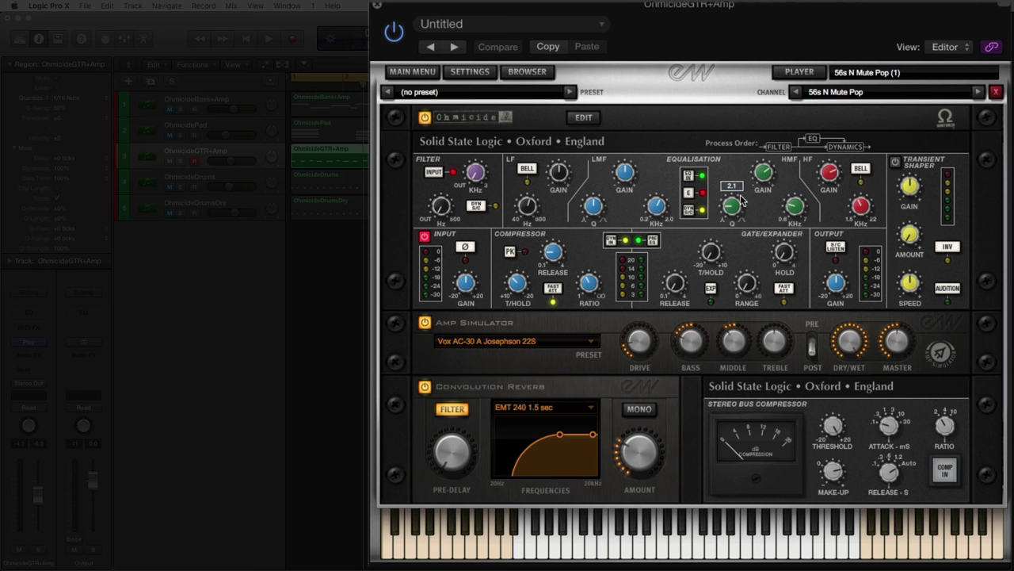
mouse_move(766, 190)
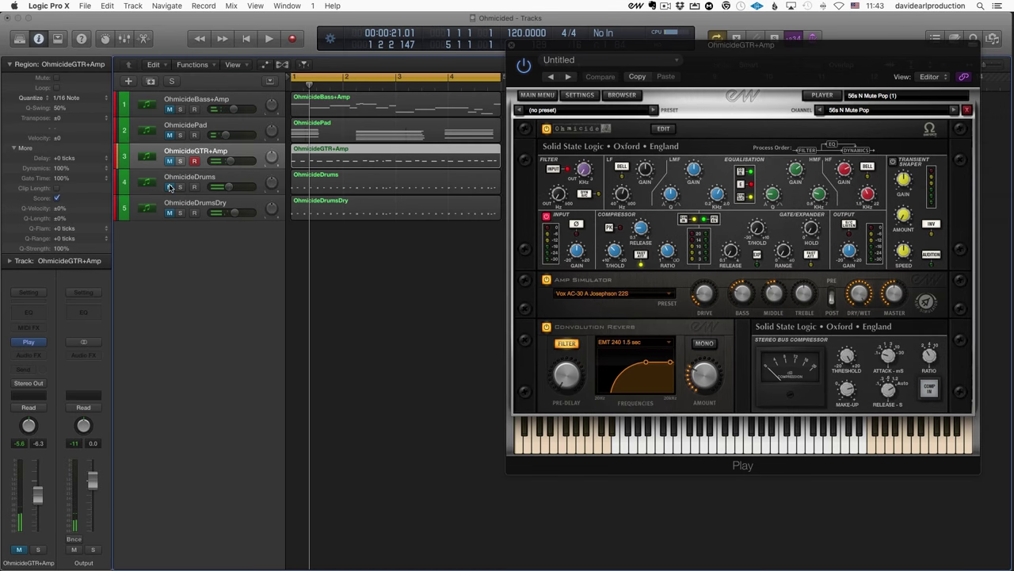
- Select and unmute the OhmicideDrums track, then audition the drums
click(228, 171)
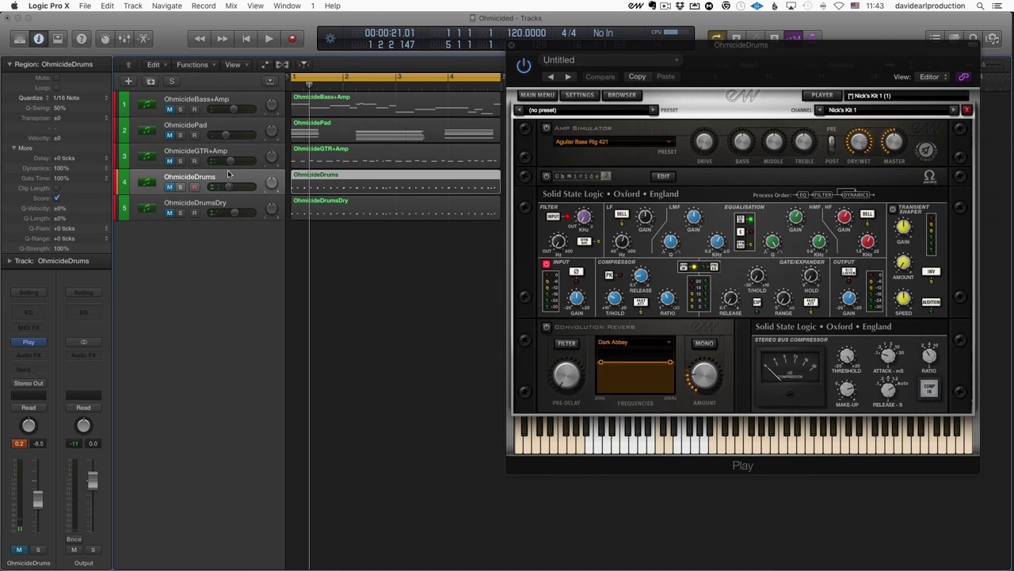
click(169, 187)
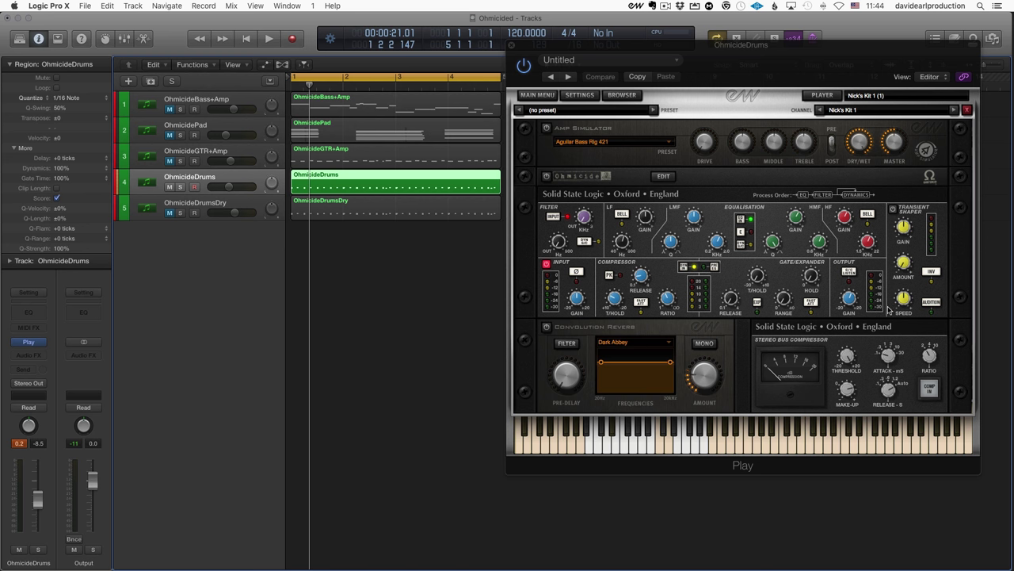
key(space)
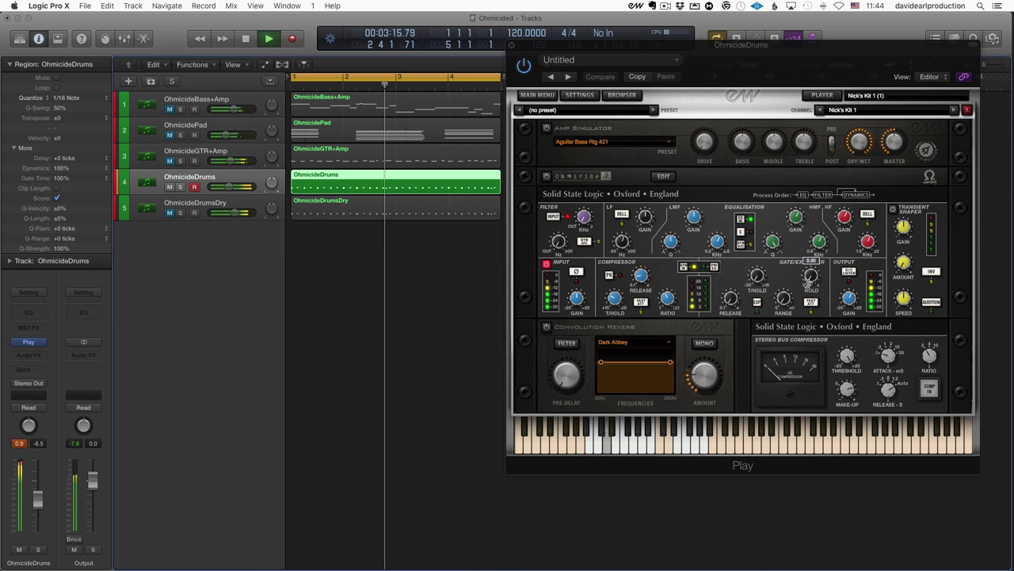
key(space)
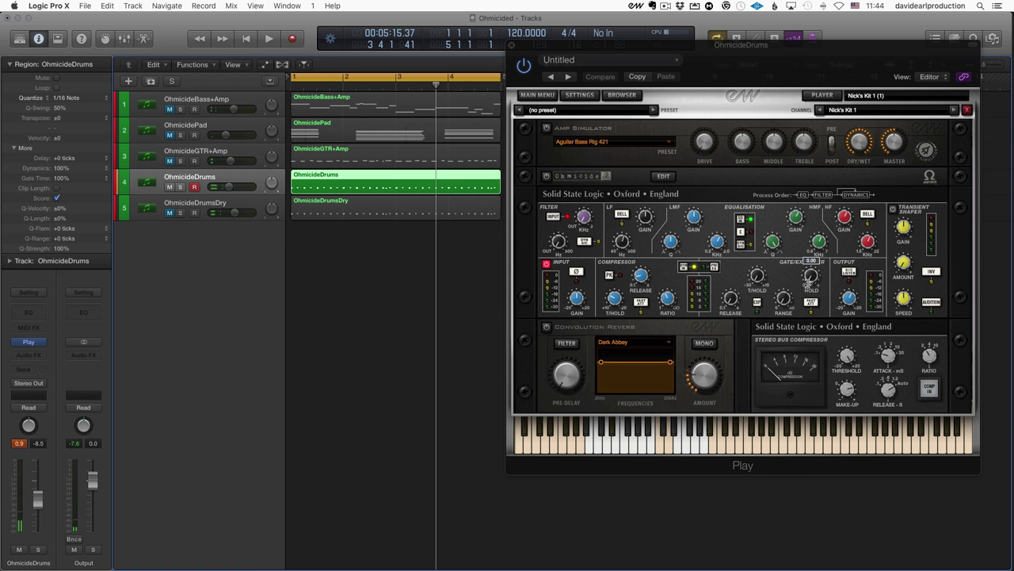
- Switch on Ohmicide in the Nick's Kit 1 effects rack and audition the drums
click(548, 182)
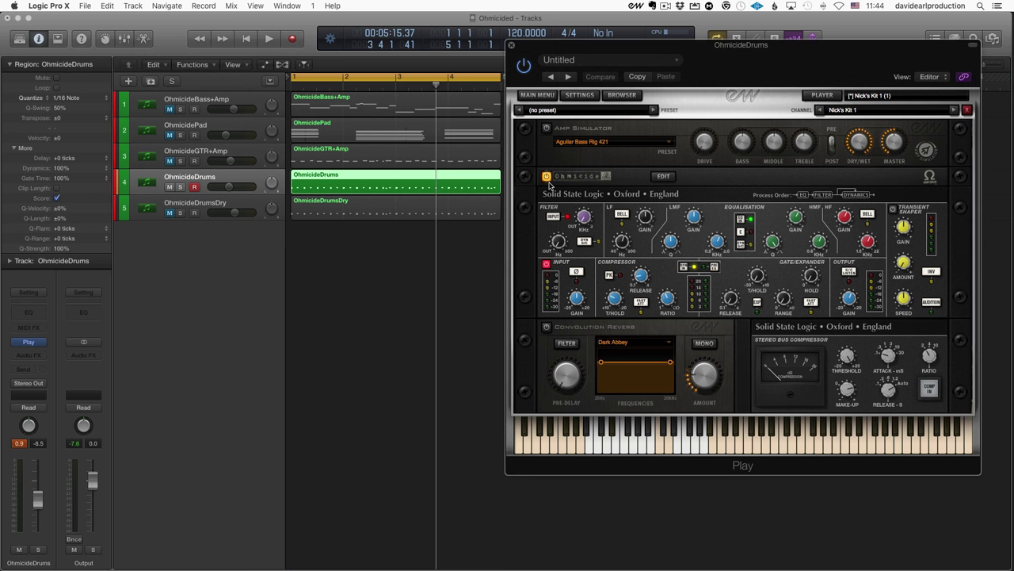
key(space)
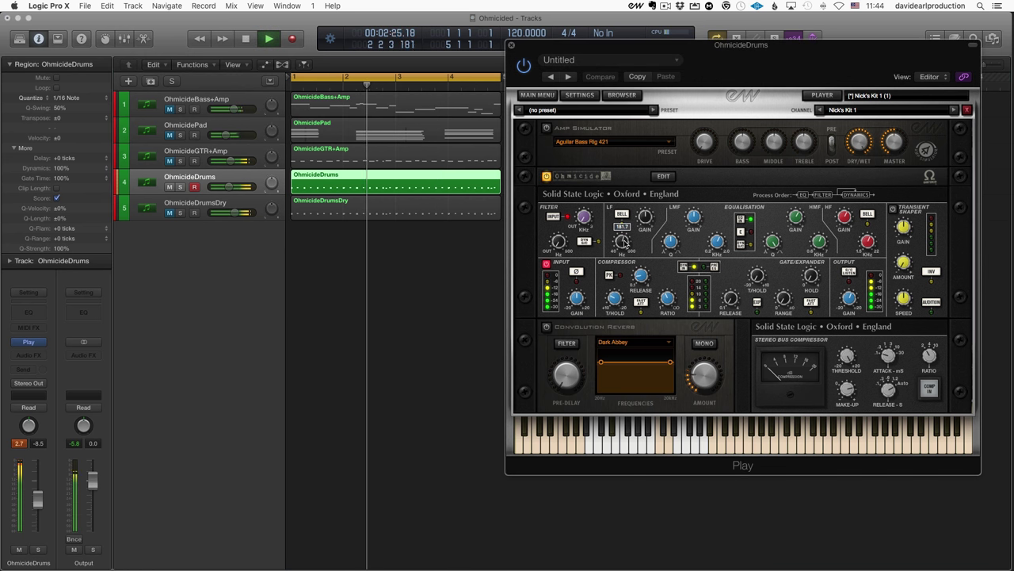
key(space)
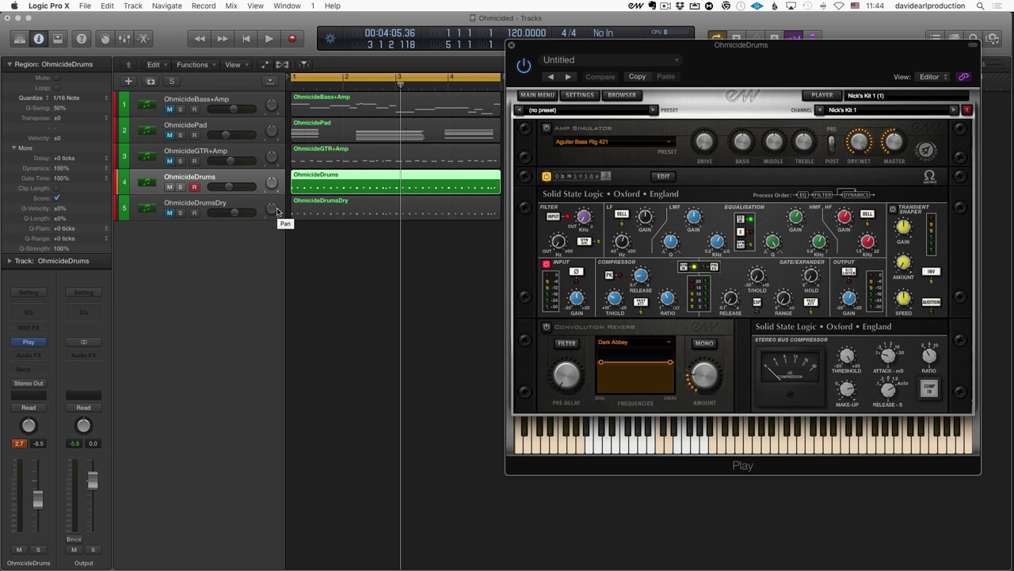
- Open the drum kit's Ohmicide editor and play the drums from bar 1
click(663, 176)
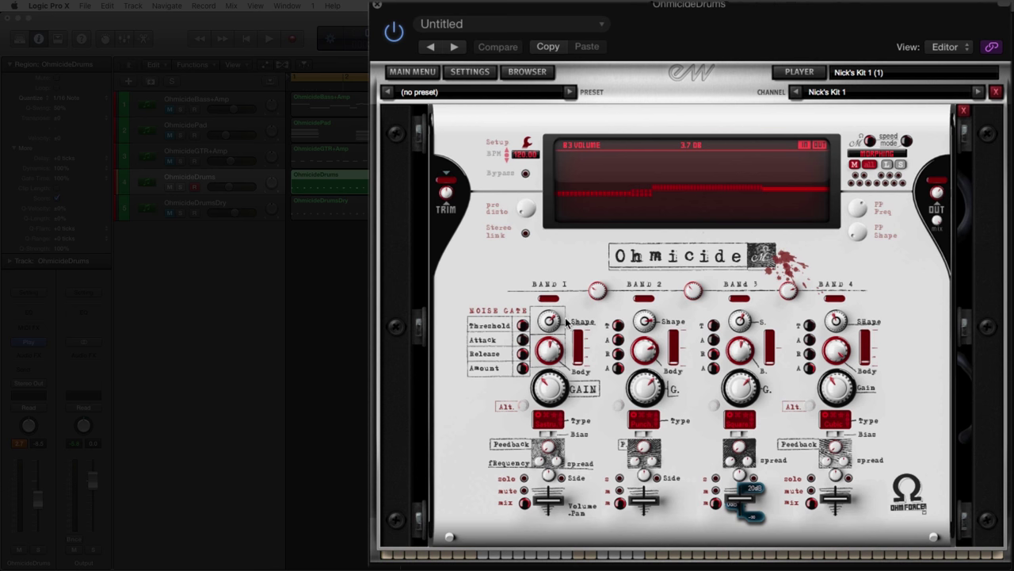
mouse_move(550, 321)
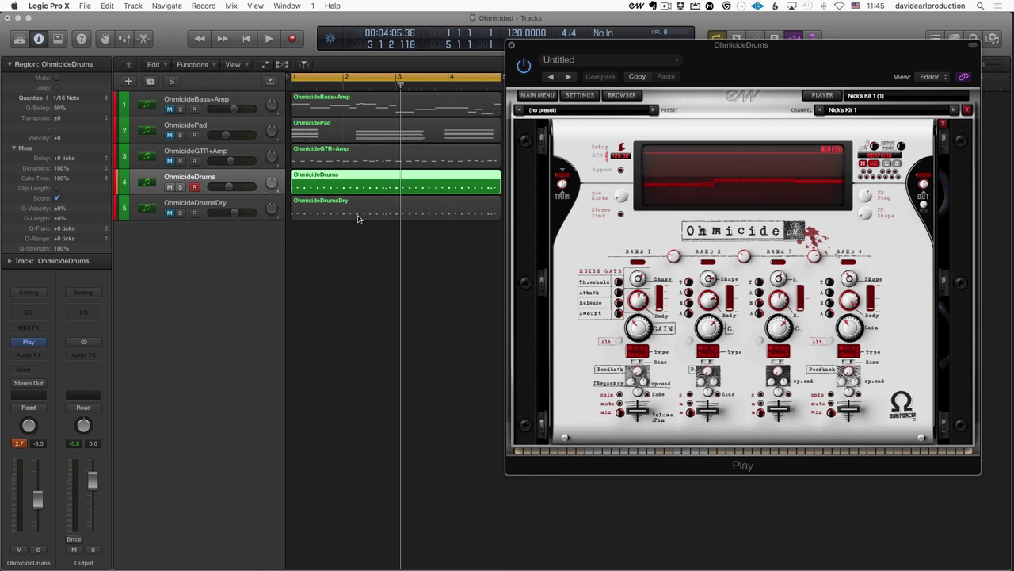
key(space)
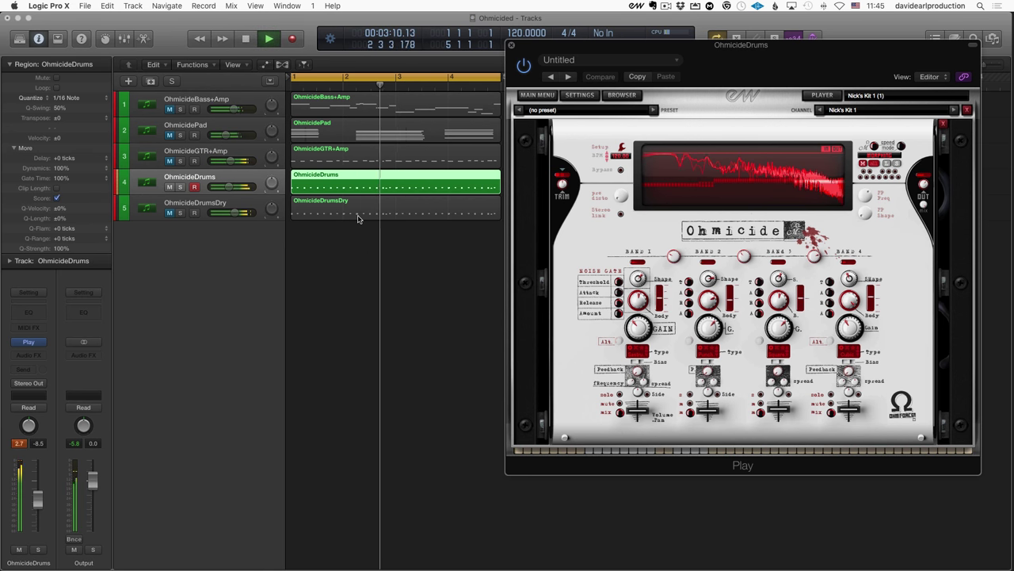
key(space)
- Unmute the OhmicideDrumsDry, bass, pad and guitar tracks and play from bar 1
click(169, 212)
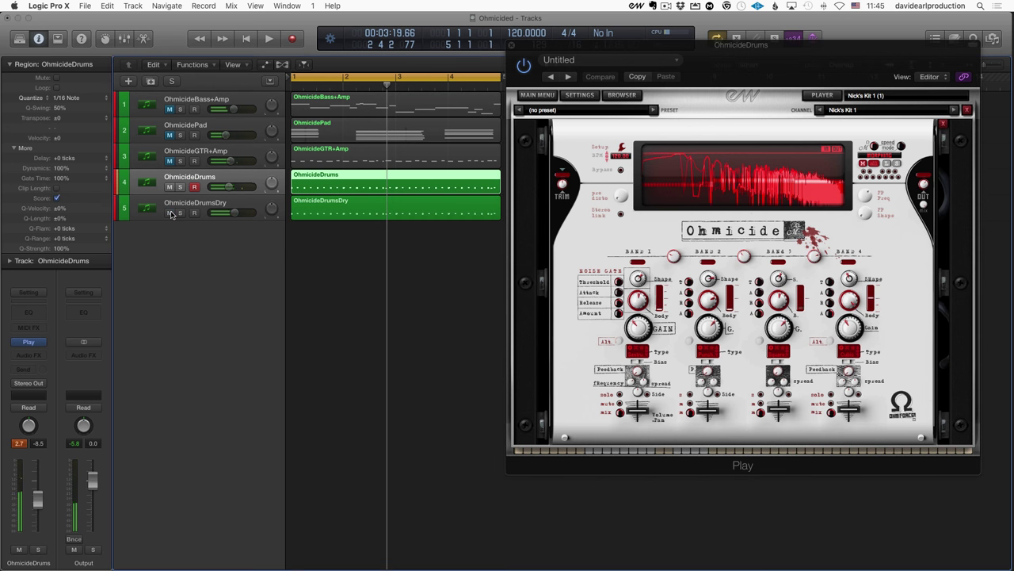
key(space)
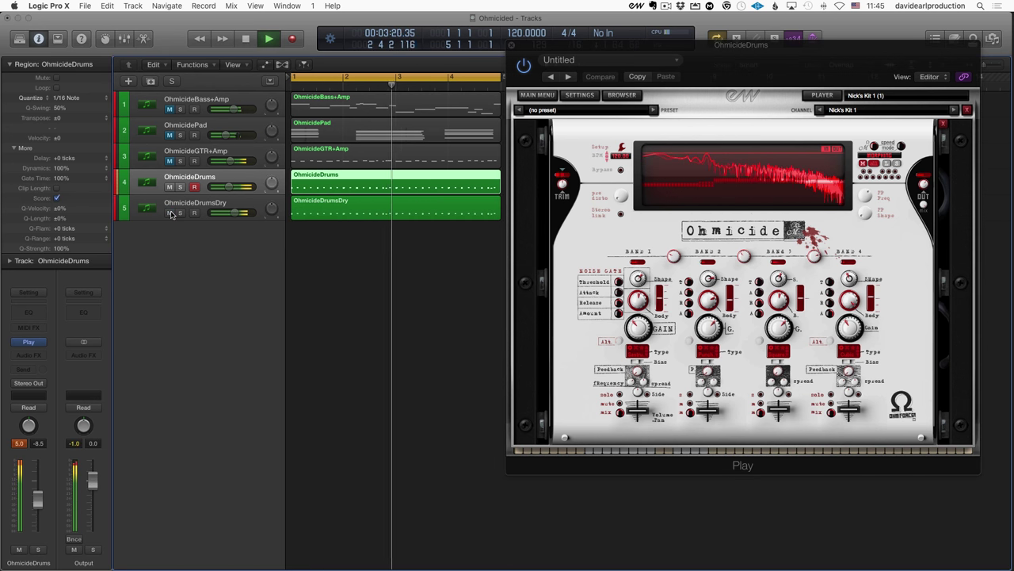
drag(169, 109, 169, 163)
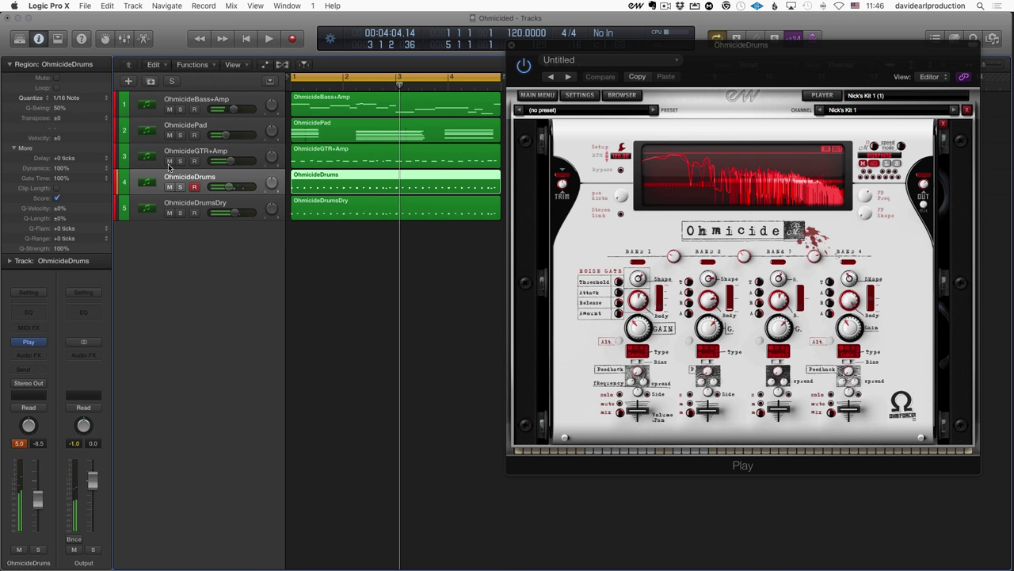
key(Return)
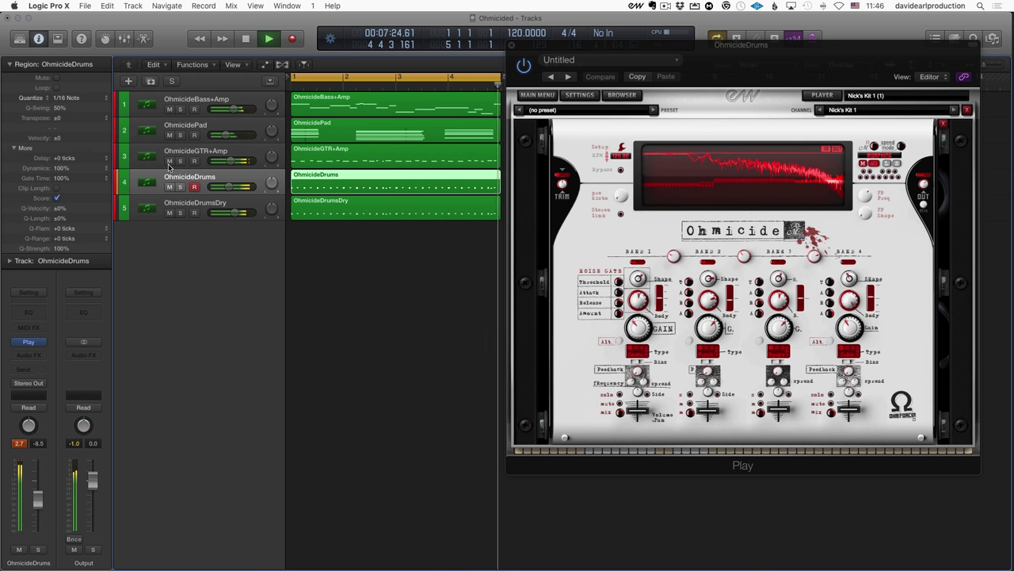
key(space)
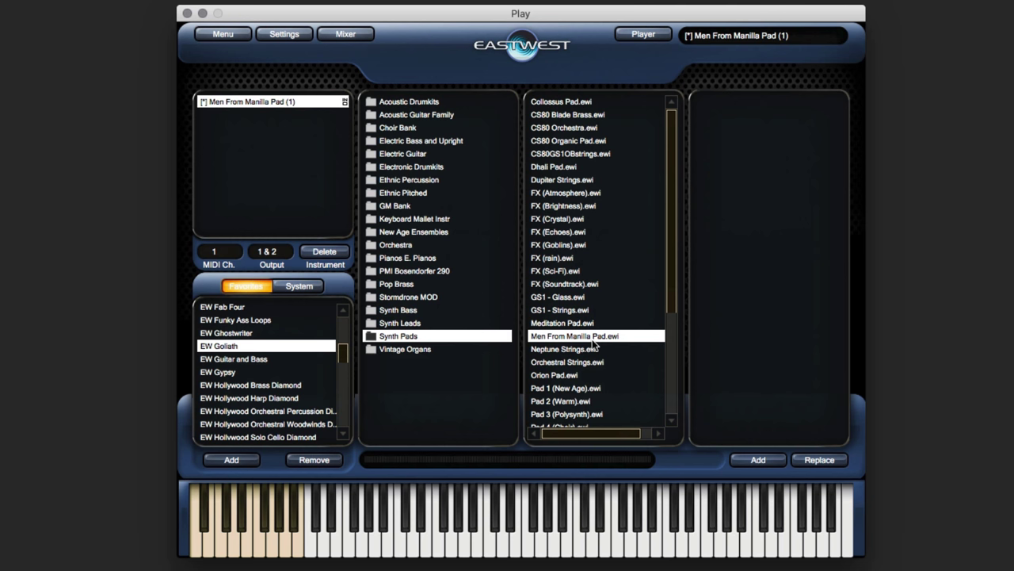
- Open channel 1's effects rack from the Mixer and switch on the amp simulator
click(343, 34)
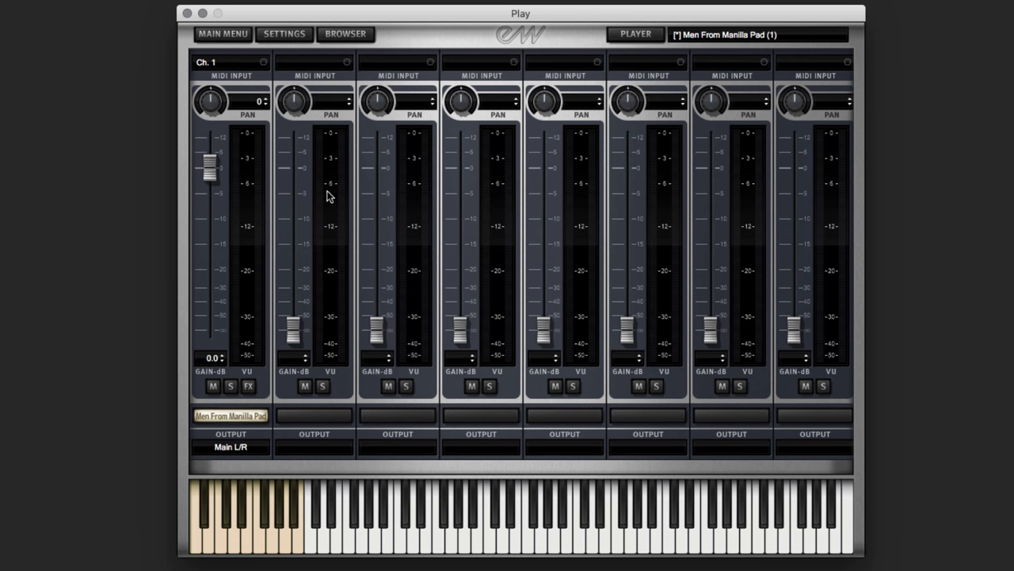
click(248, 386)
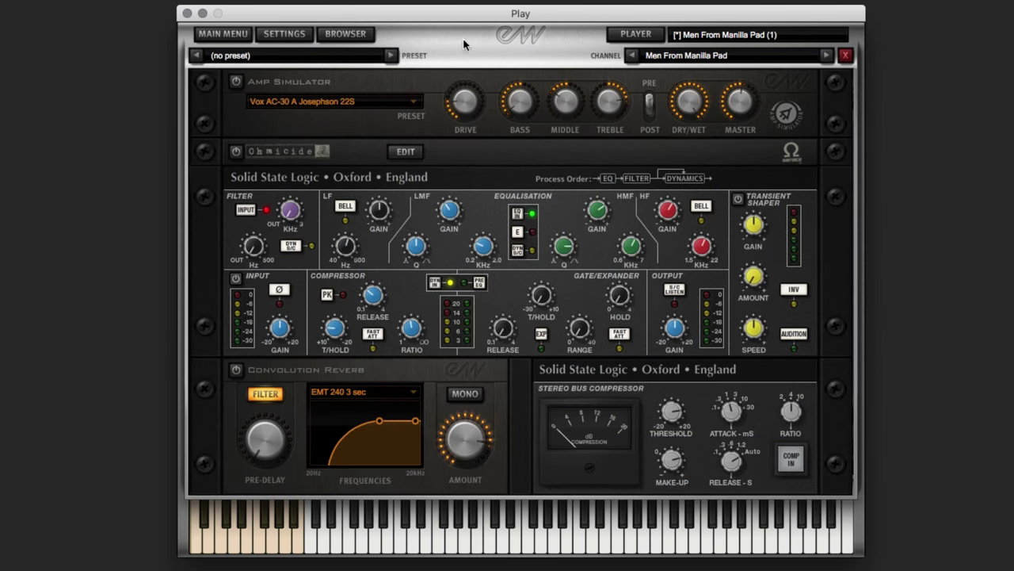
click(237, 82)
- Browse the amp preset list and close it, keeping Vox AC-30 A Josephson 22S
click(414, 103)
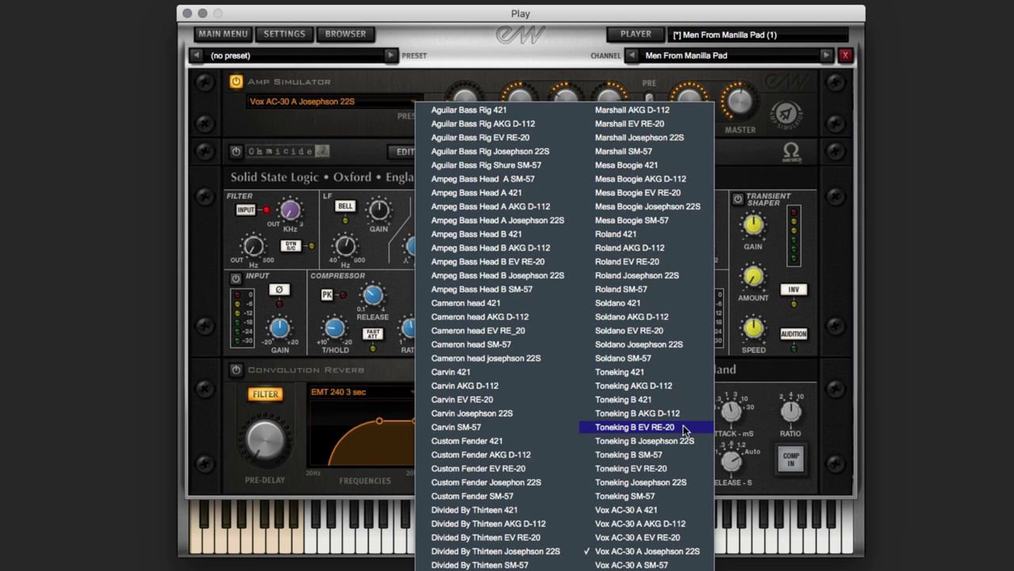
click(763, 429)
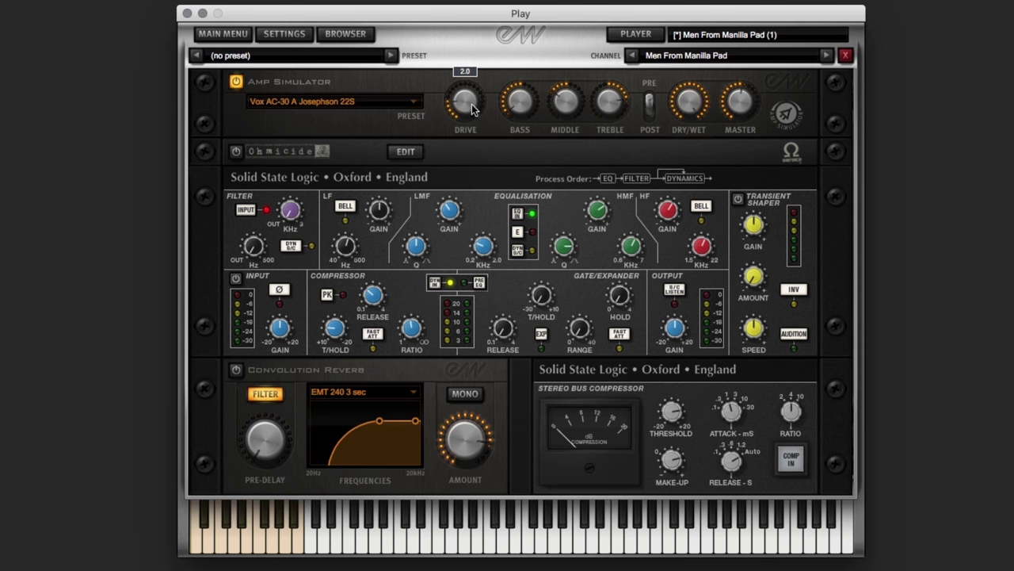
mouse_move(522, 111)
mouse_move(687, 114)
- Turn on Ohmicide, open its editor, and browse band 1 distortion types without changing them
click(237, 152)
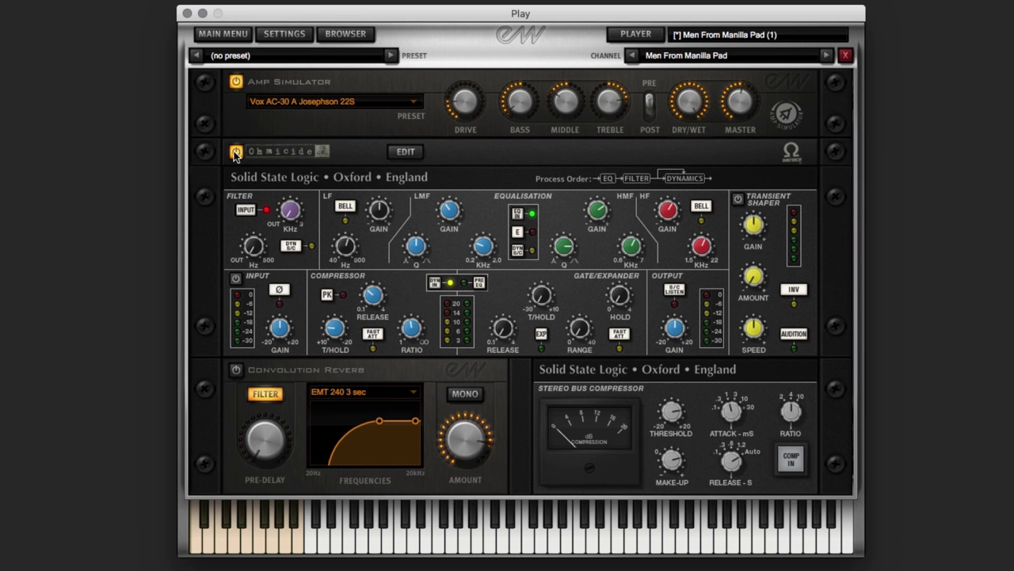
click(405, 152)
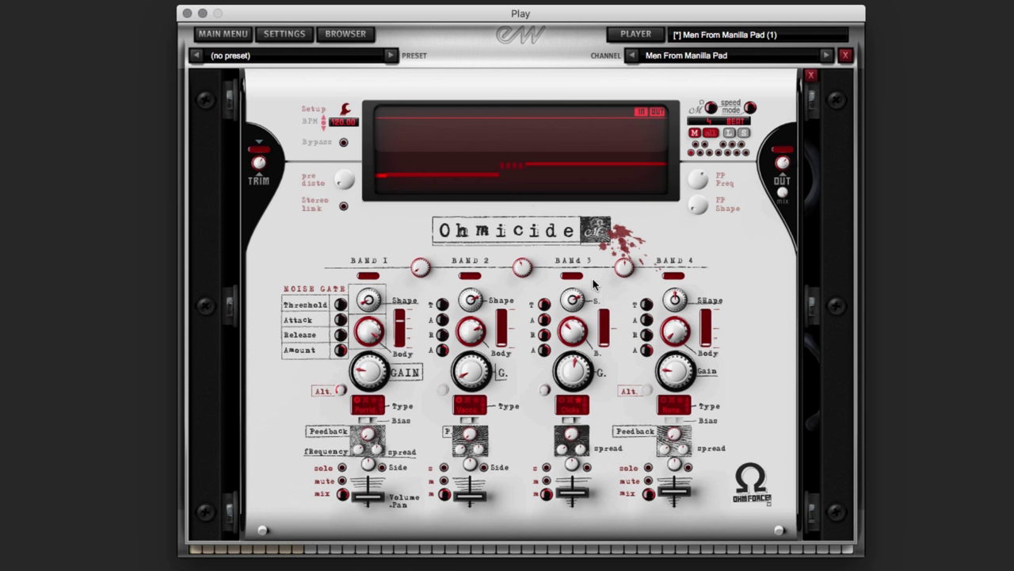
click(372, 412)
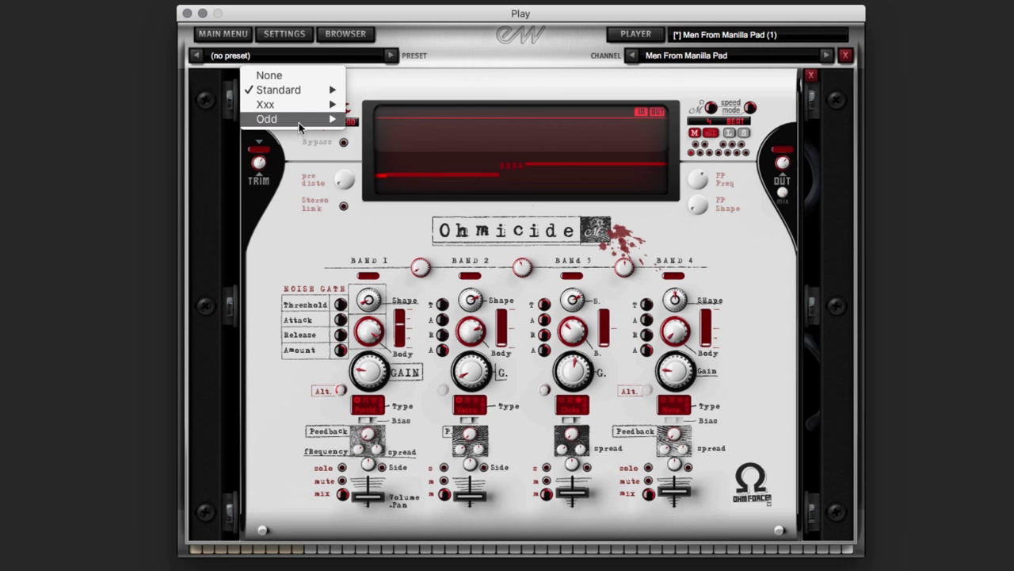
mouse_move(287, 89)
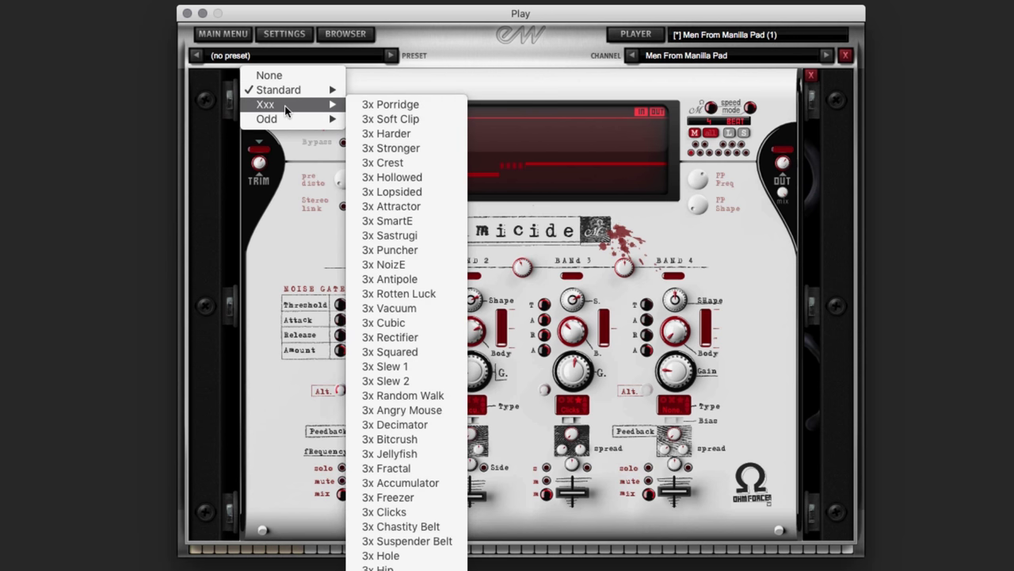
click(253, 245)
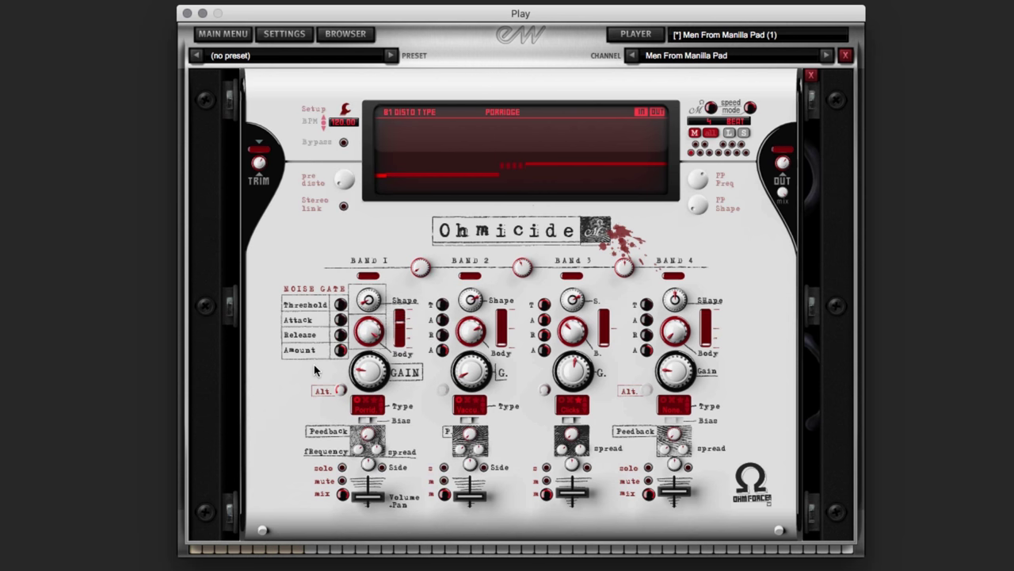
- Audition the 3K Jellyfish and Bitcrush settings, return to Porridge, and close the editor
click(694, 147)
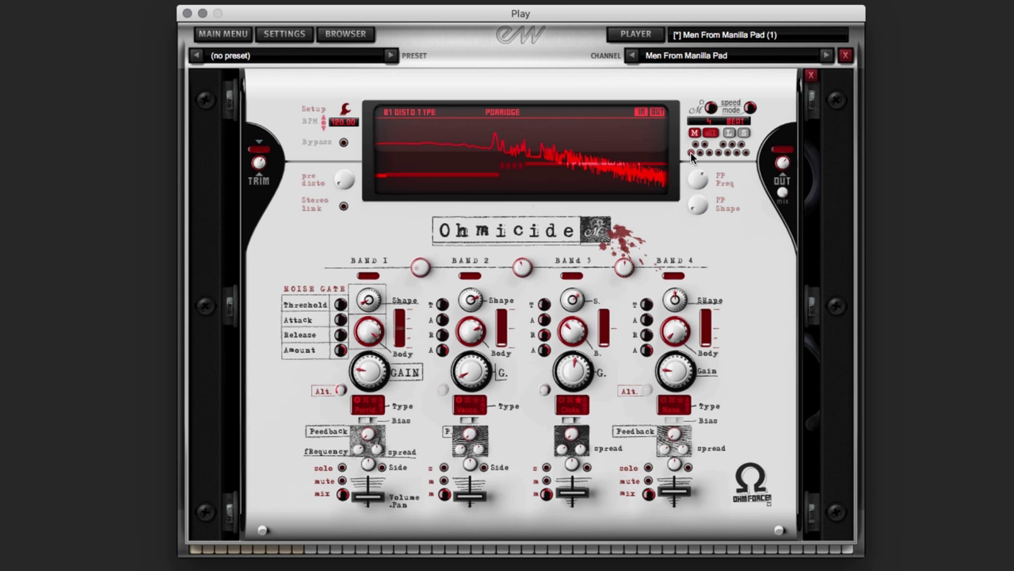
click(692, 152)
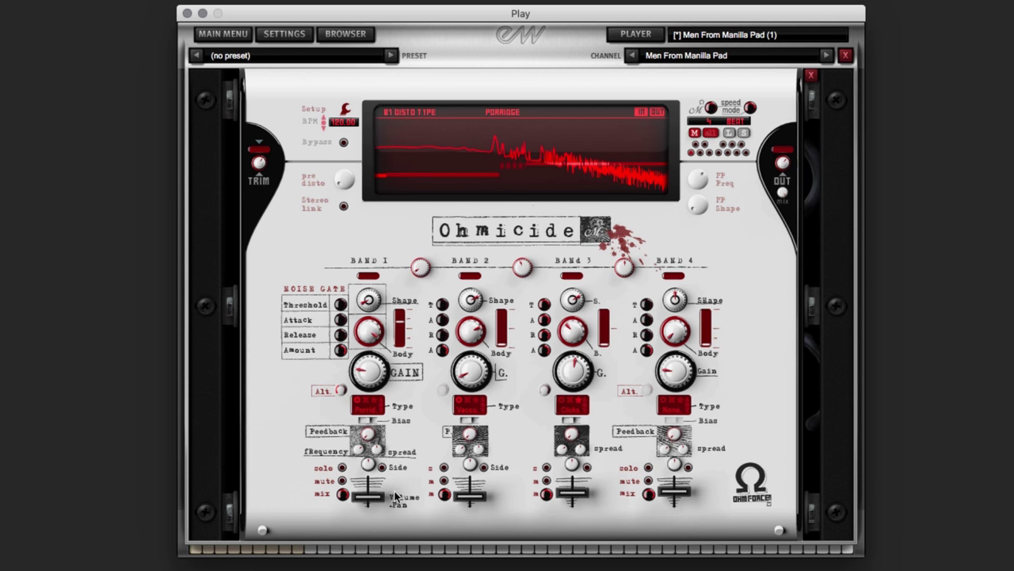
click(700, 153)
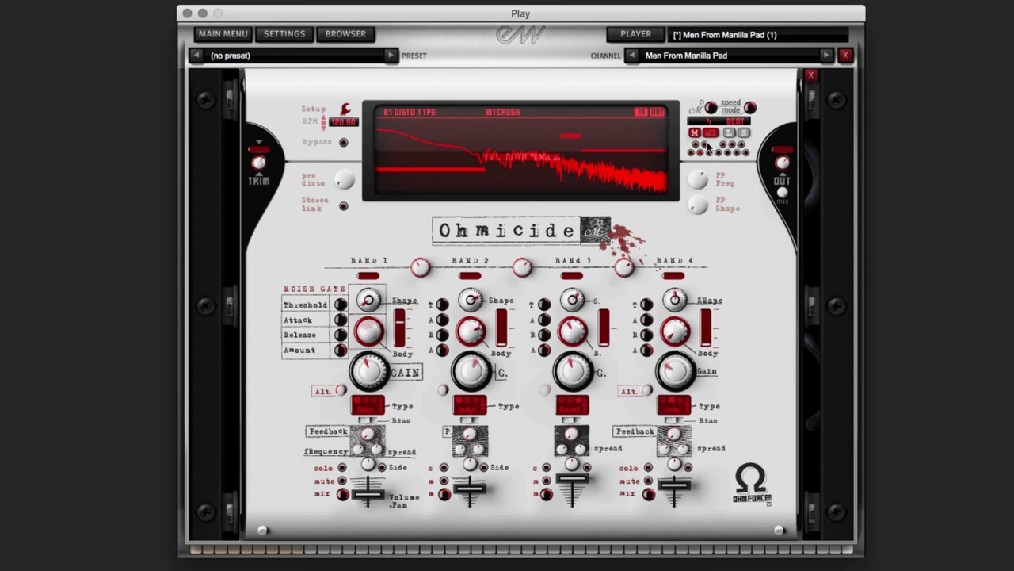
click(691, 153)
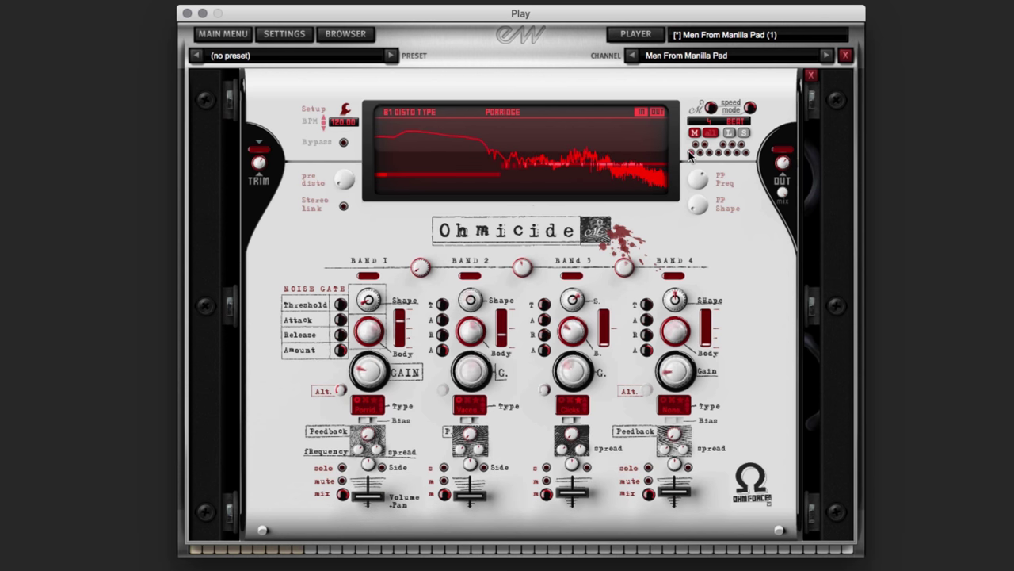
click(811, 75)
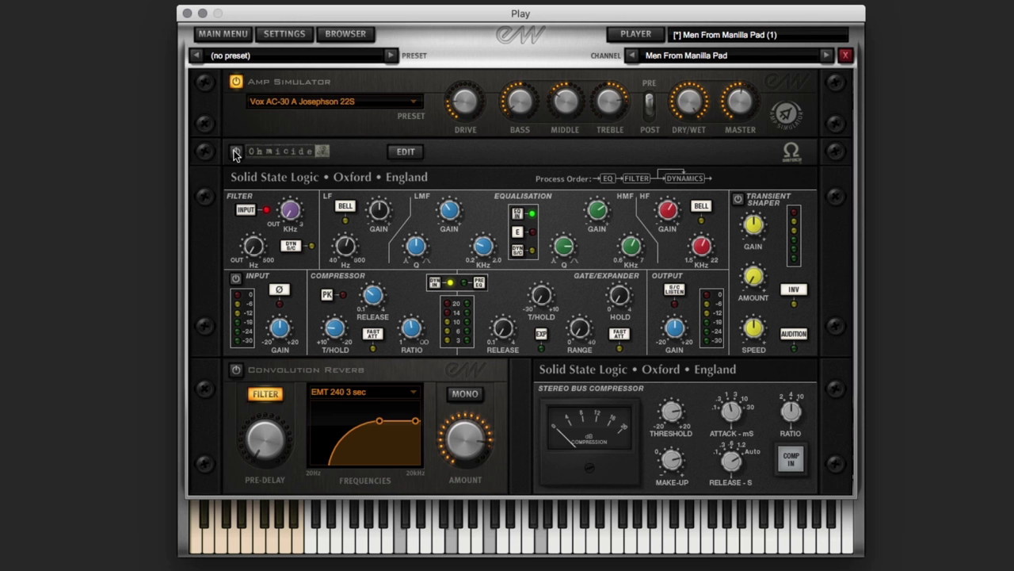
- Re-enable Ohmicide, cycle Jellyfish, Bitcrush and Porridge, settle on 3K Slew 1, and close the editor
click(235, 151)
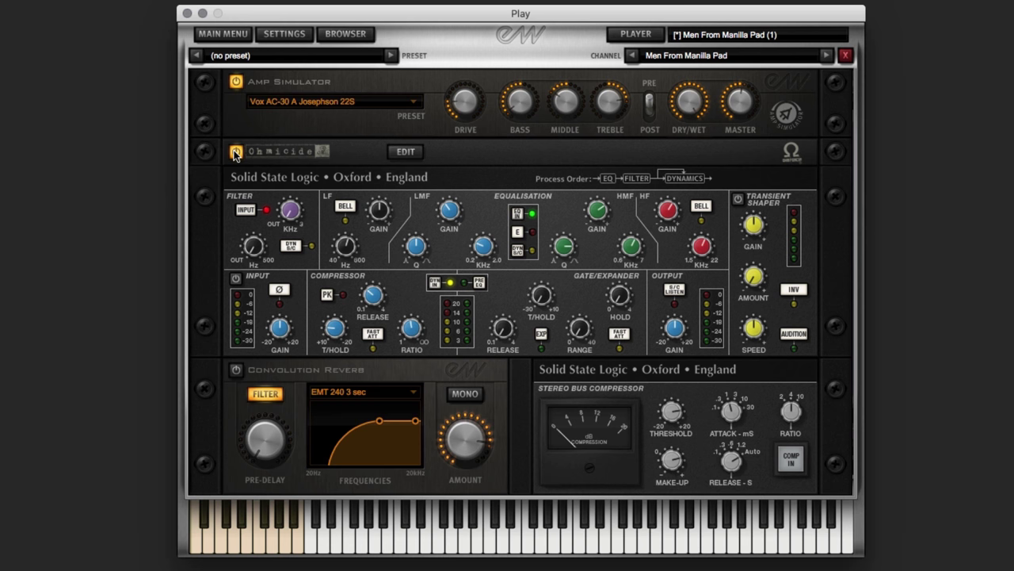
click(399, 156)
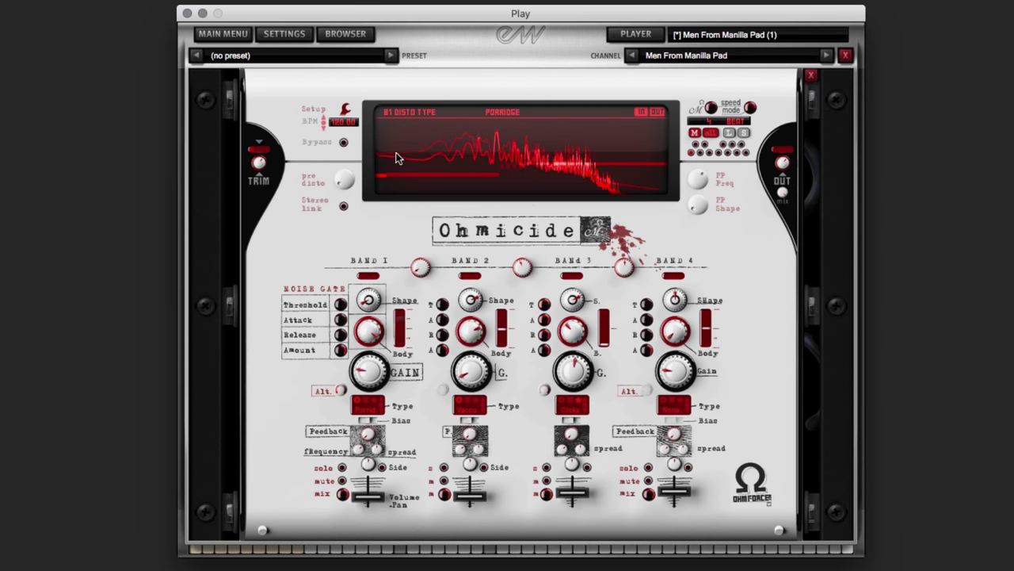
click(696, 145)
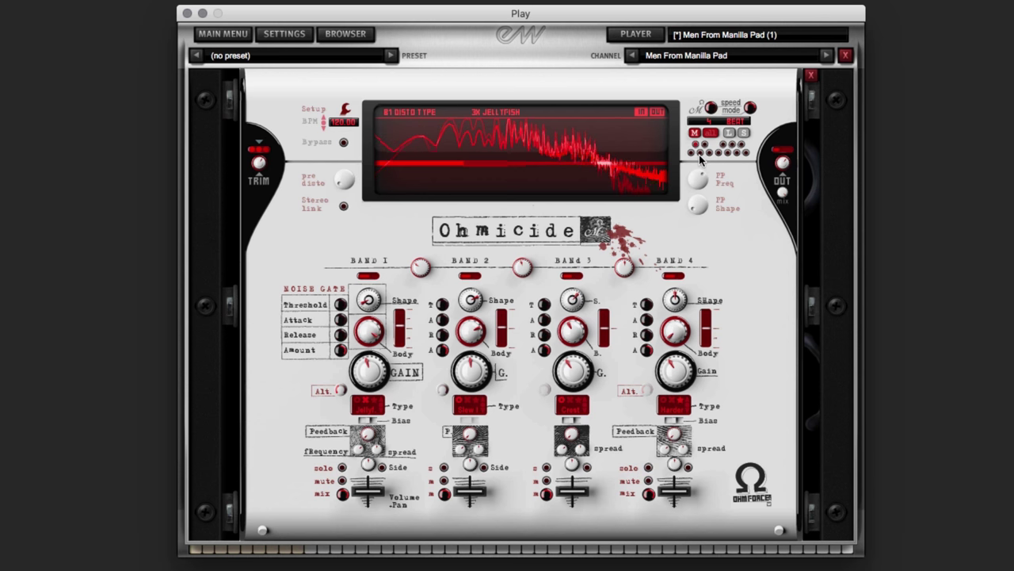
click(699, 155)
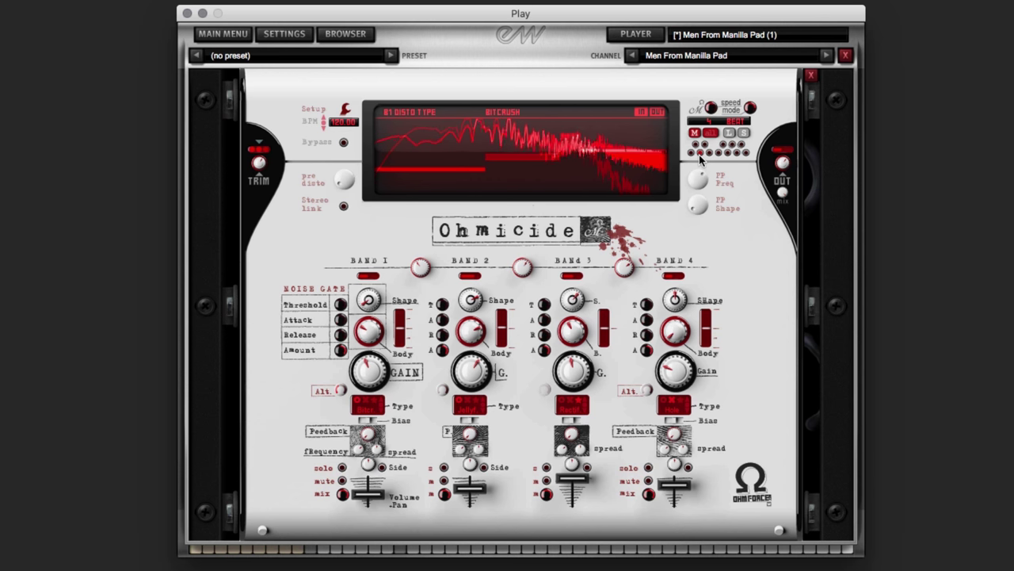
click(702, 149)
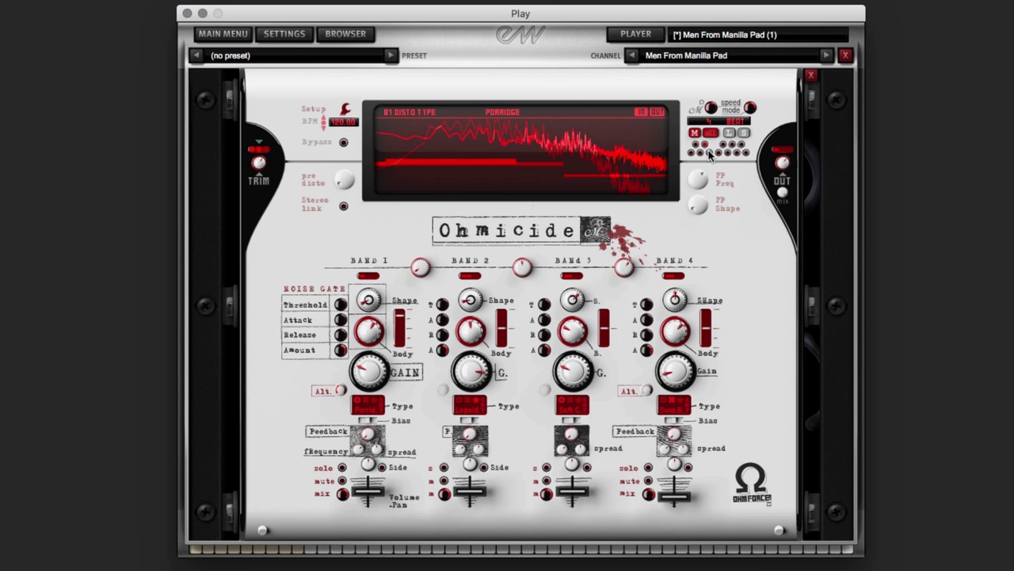
click(709, 153)
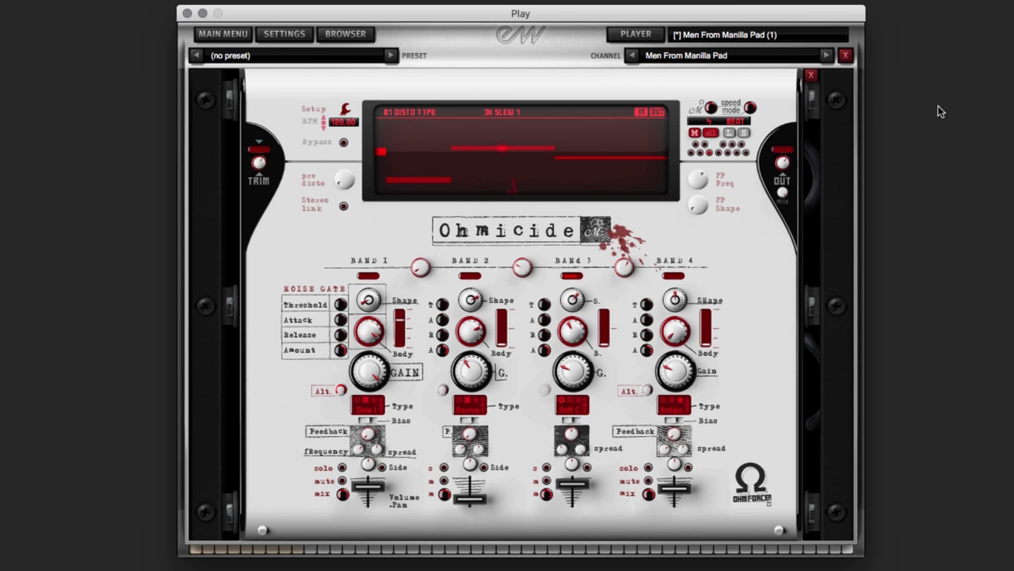
click(810, 75)
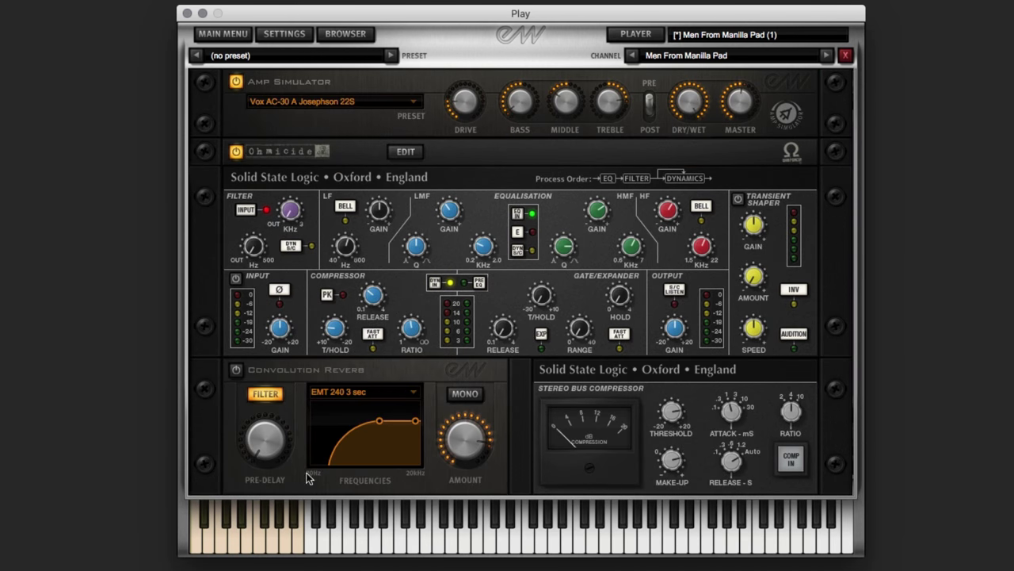
- Enable the convolution reverb with raised pre-delay, then SSL INPUT and the bus compressor's COMP IN
click(237, 370)
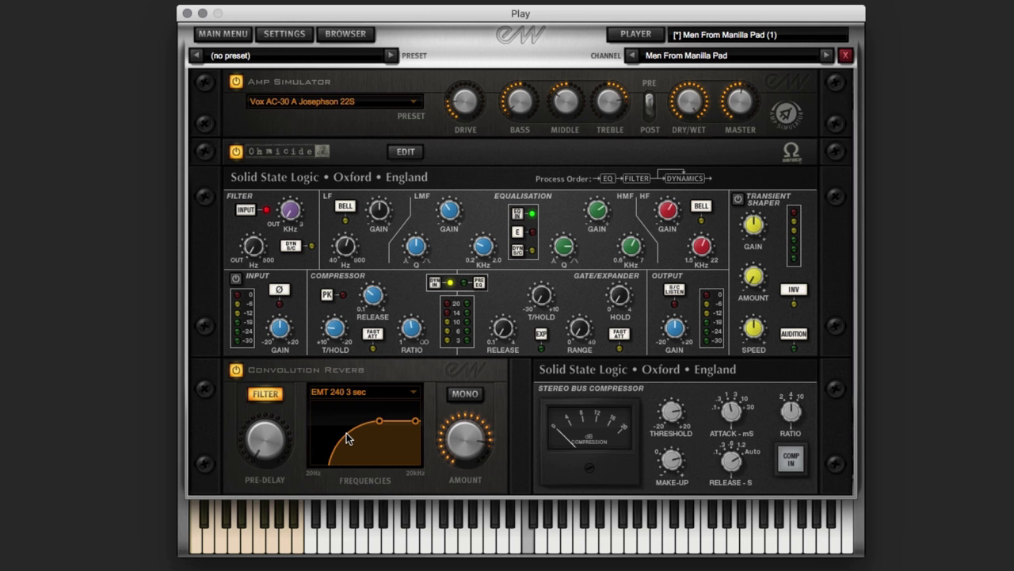
drag(269, 435, 266, 400)
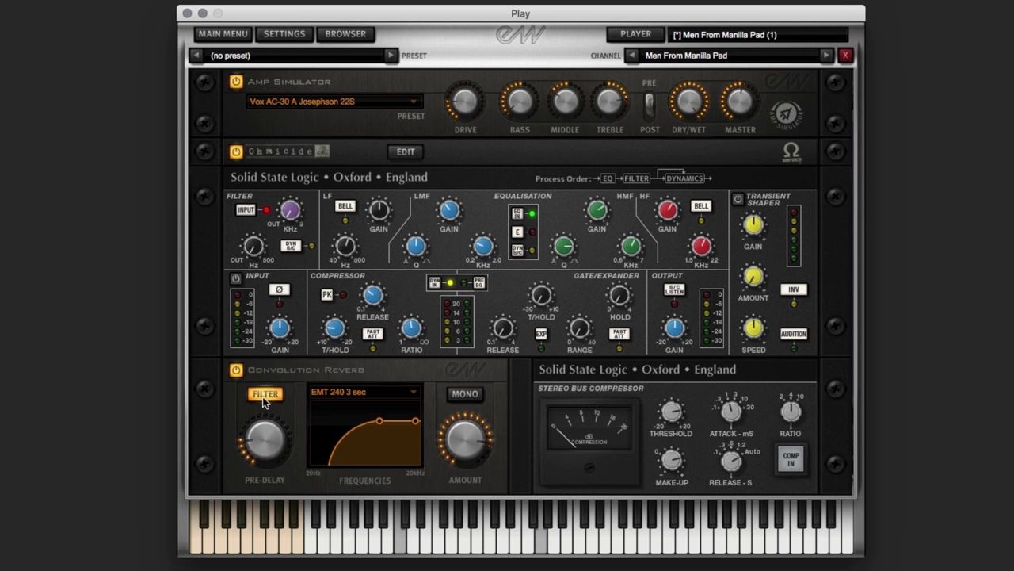
click(235, 279)
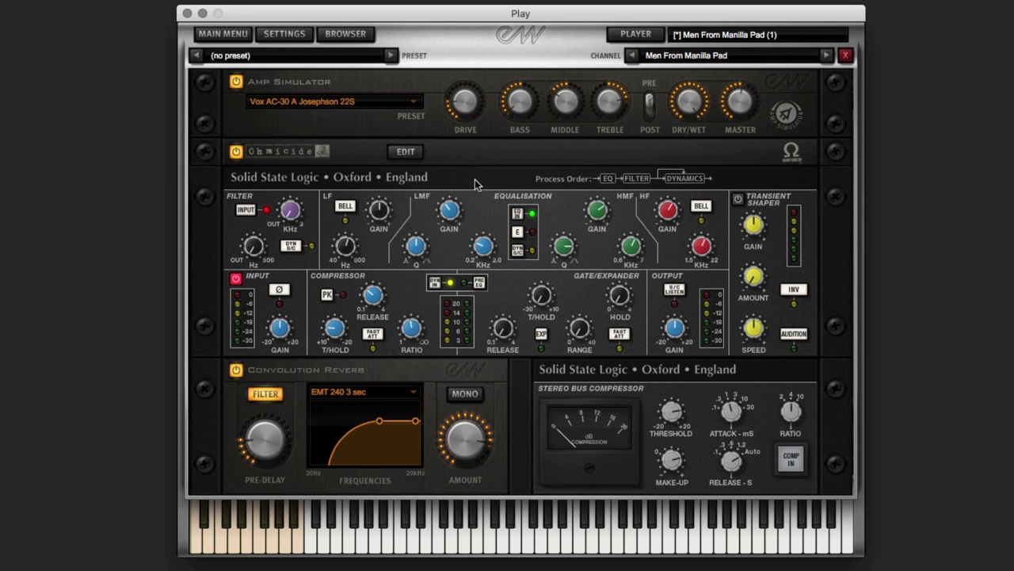
mouse_move(571, 241)
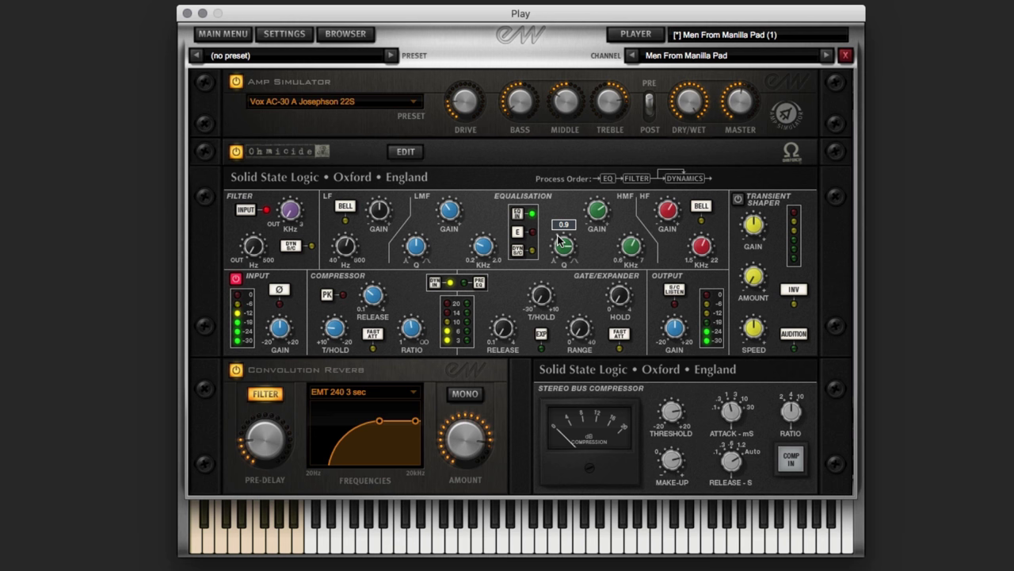
mouse_move(270, 336)
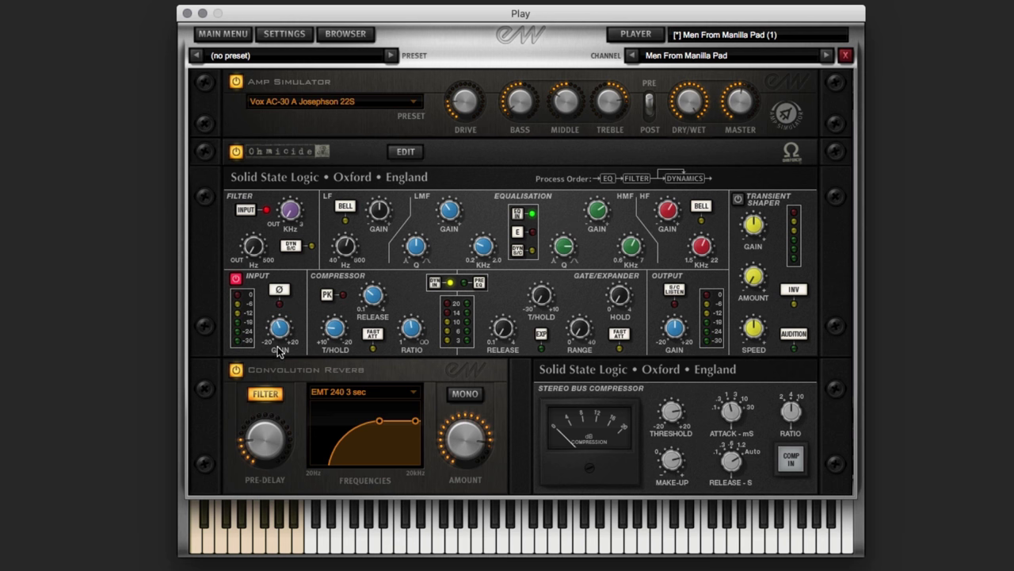
click(790, 460)
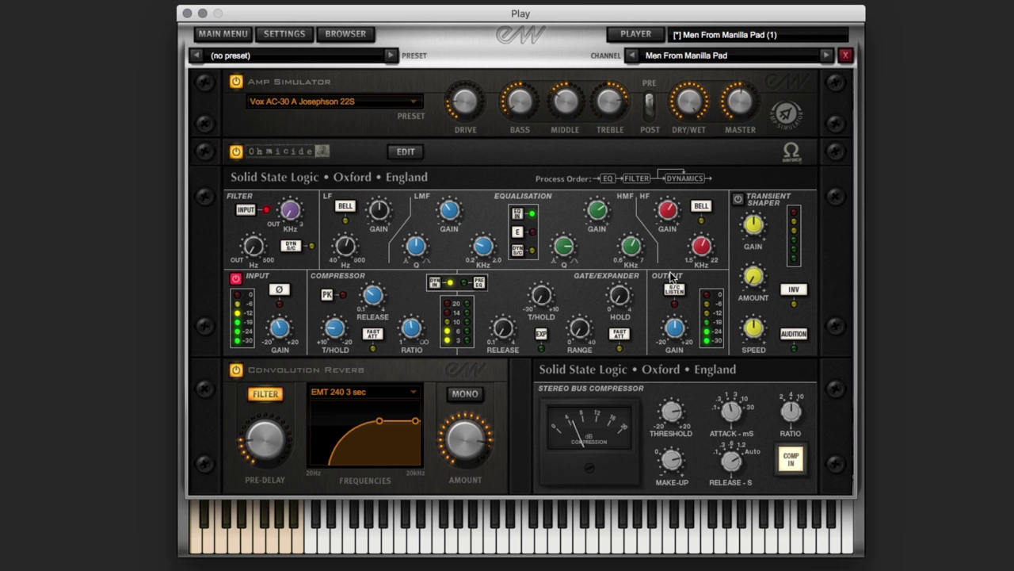
click(405, 152)
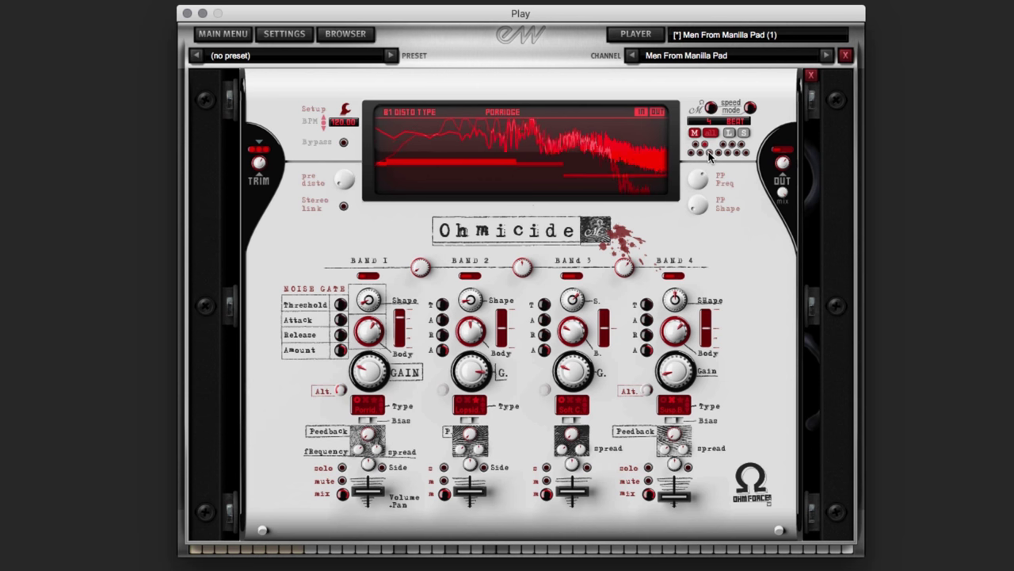
click(811, 74)
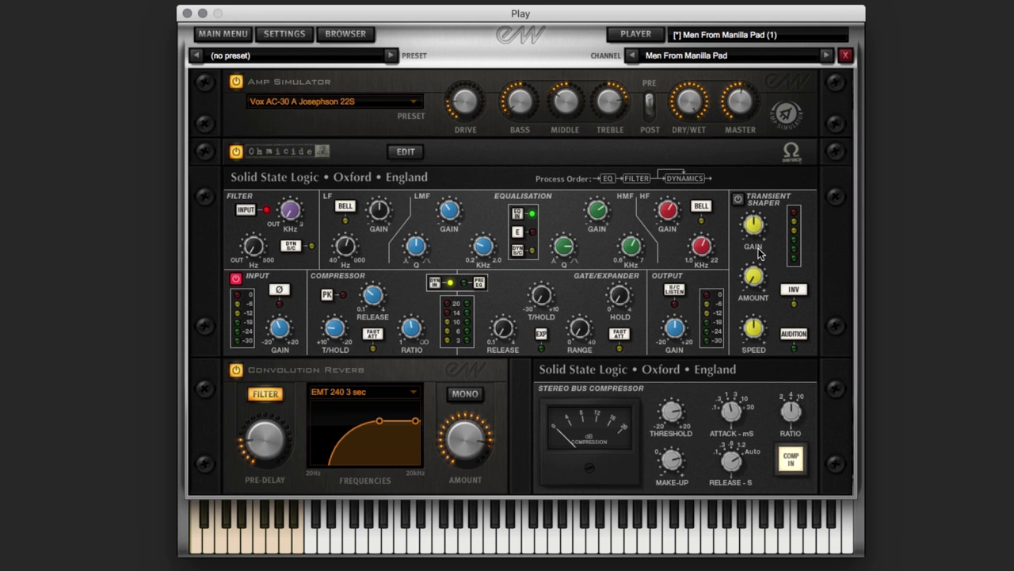
click(408, 397)
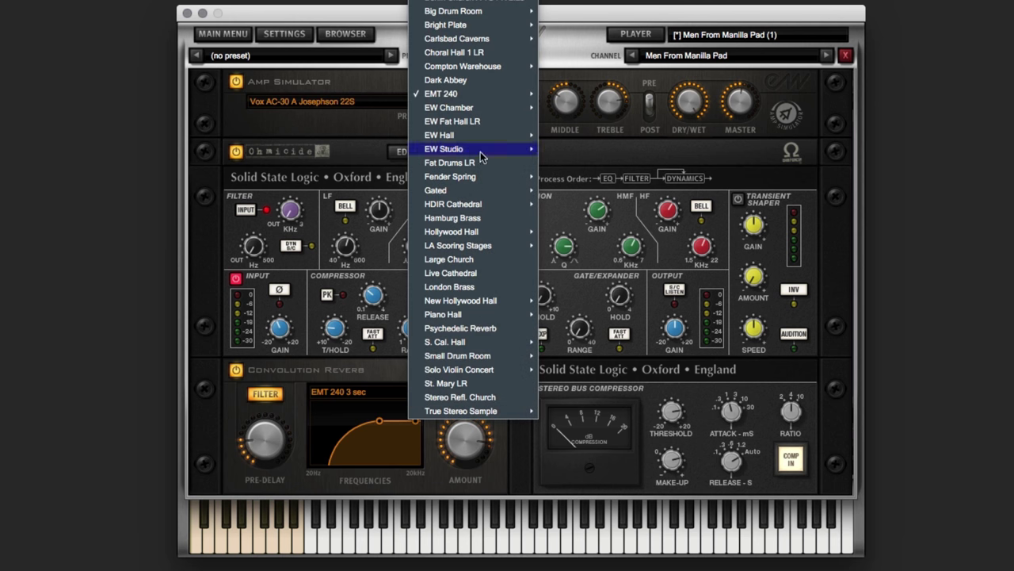
click(305, 377)
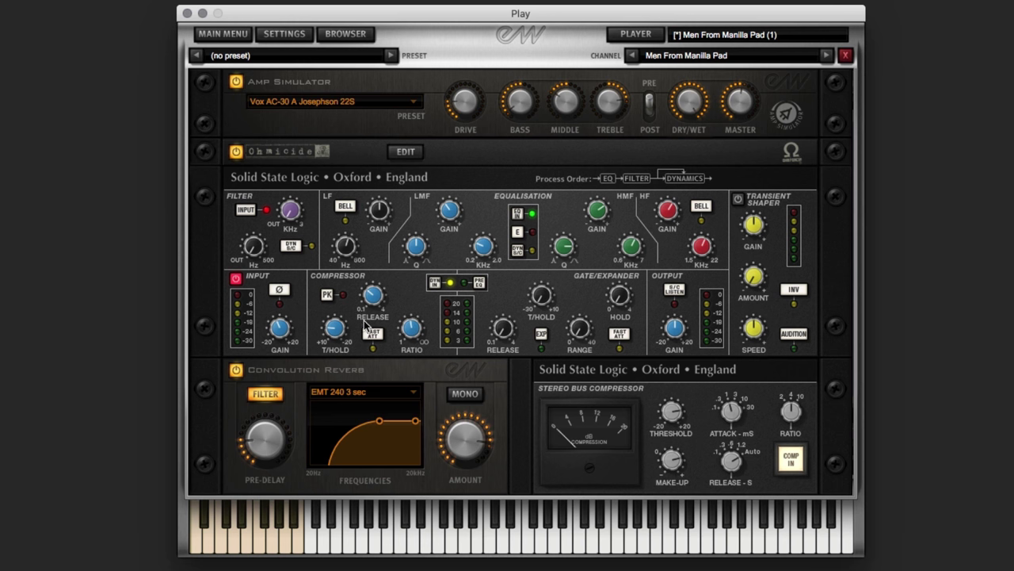
mouse_move(560, 248)
click(234, 370)
click(236, 279)
click(235, 151)
click(235, 82)
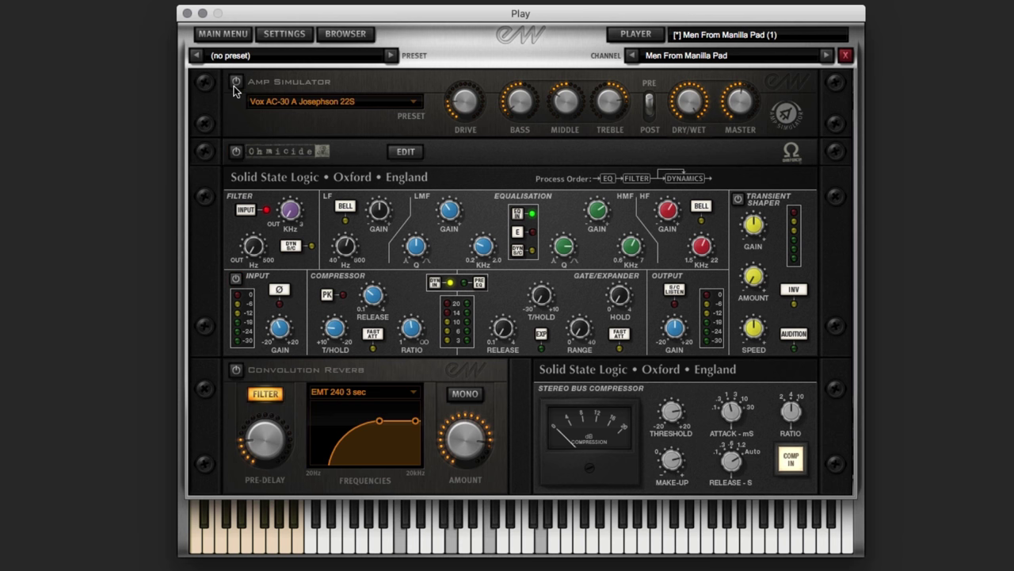
click(235, 82)
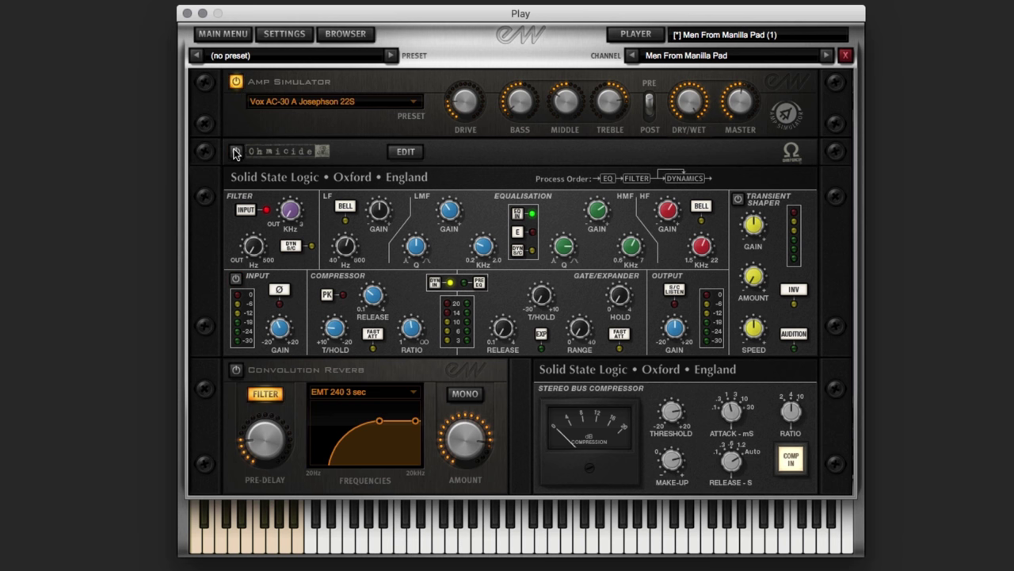
click(235, 151)
click(236, 278)
click(236, 370)
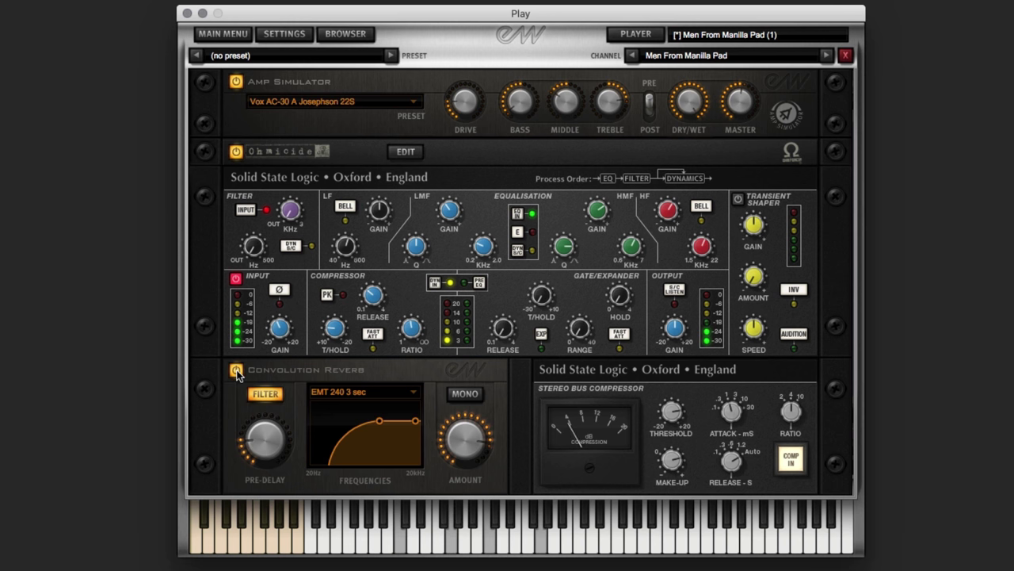